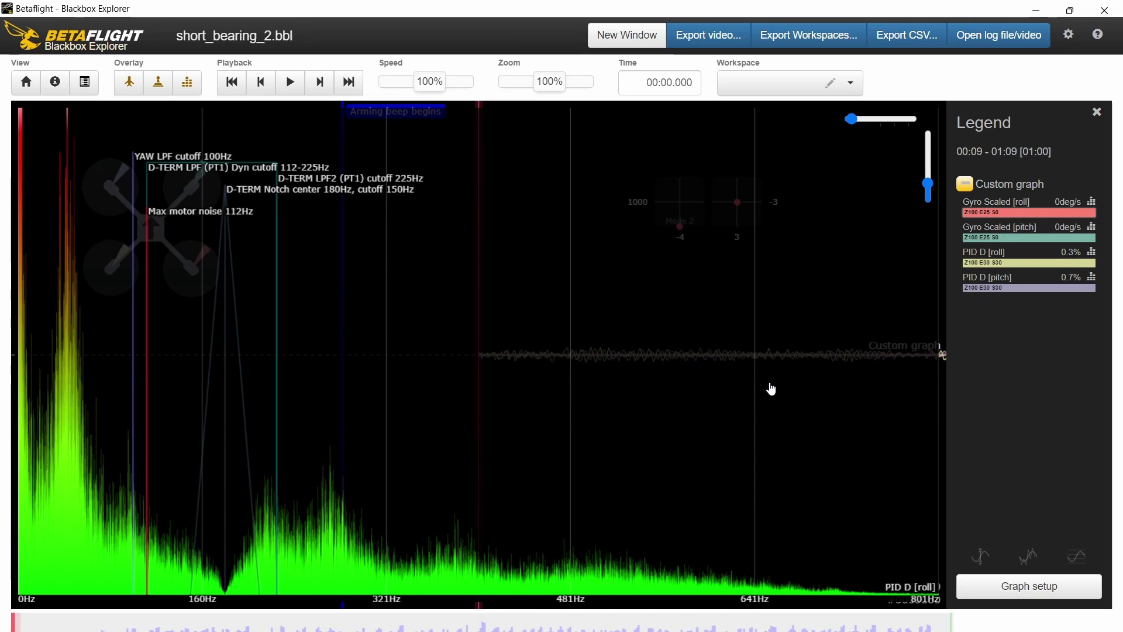
- Show the PID D [roll] spectrum for short_bearing_2.bbl, and view it in short_bearing_1.bbl and short_bushing2.bbl, ending on short_bearing_1.bbl
{"action": "left_click", "coordinate": [1018, 268]}
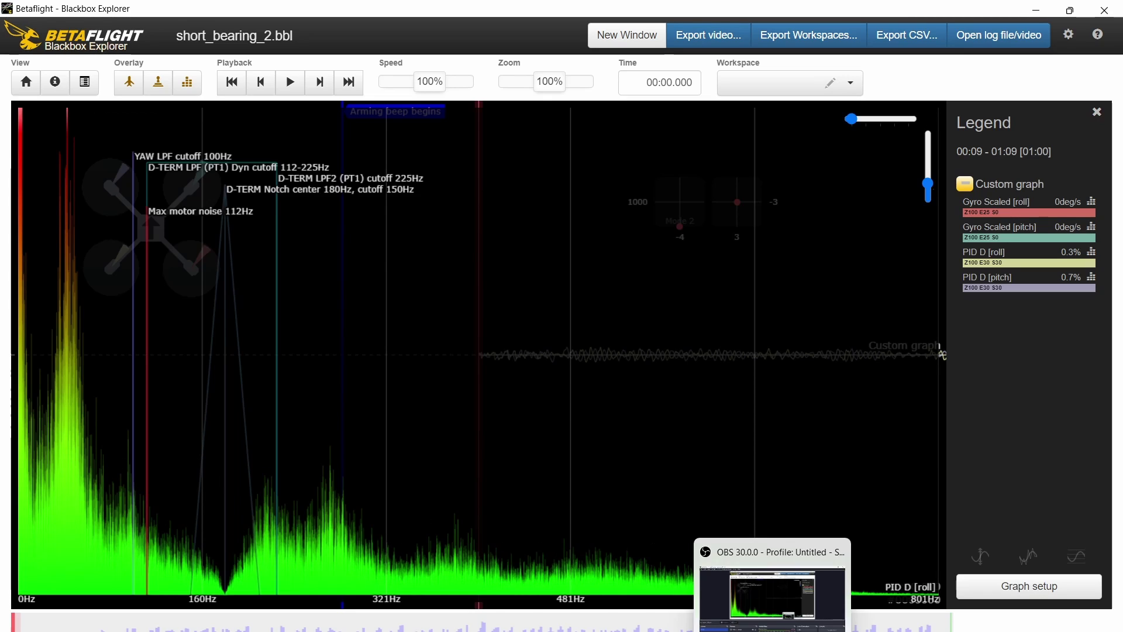
{"action": "mouse_move", "coordinate": [649, 631]}
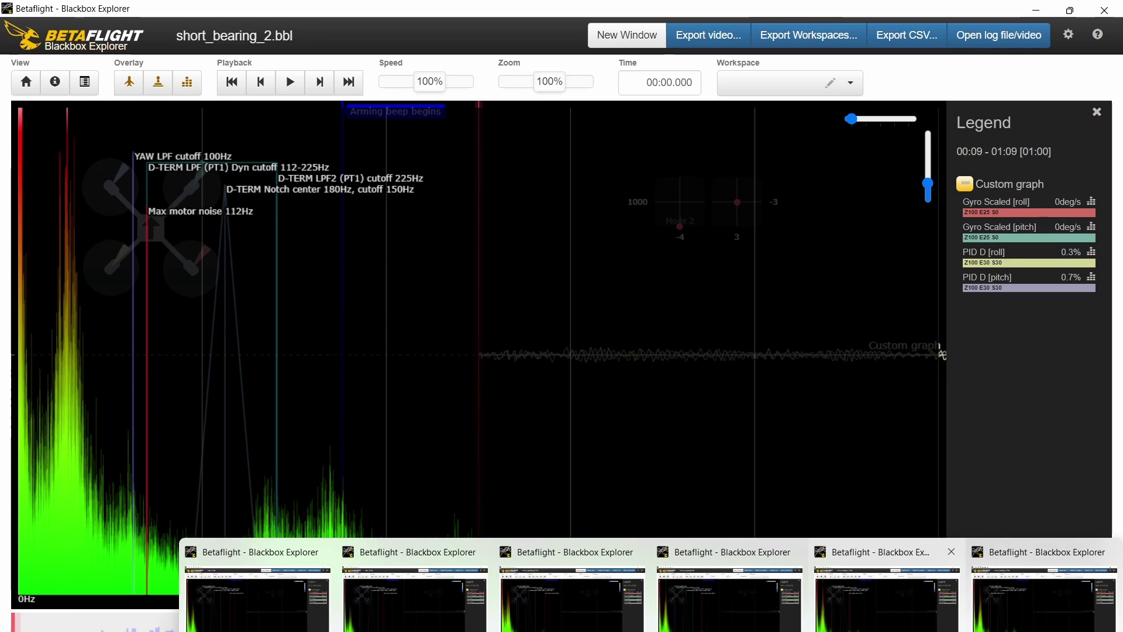
{"action": "left_click", "coordinate": [620, 596]}
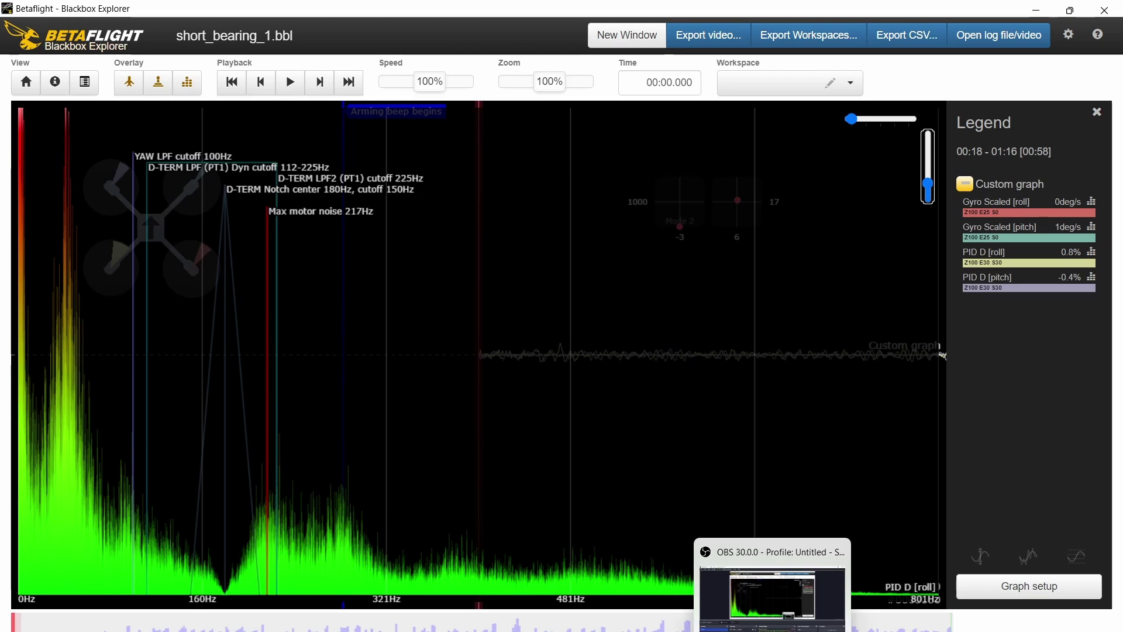
{"action": "mouse_move", "coordinate": [728, 629]}
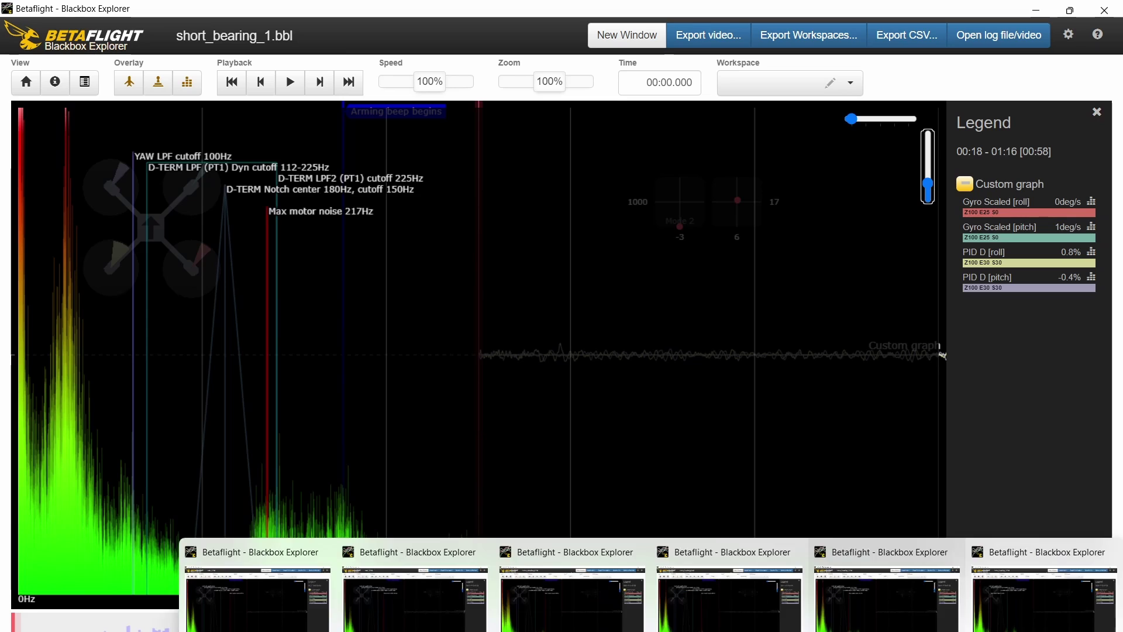
{"action": "left_click", "coordinate": [710, 623]}
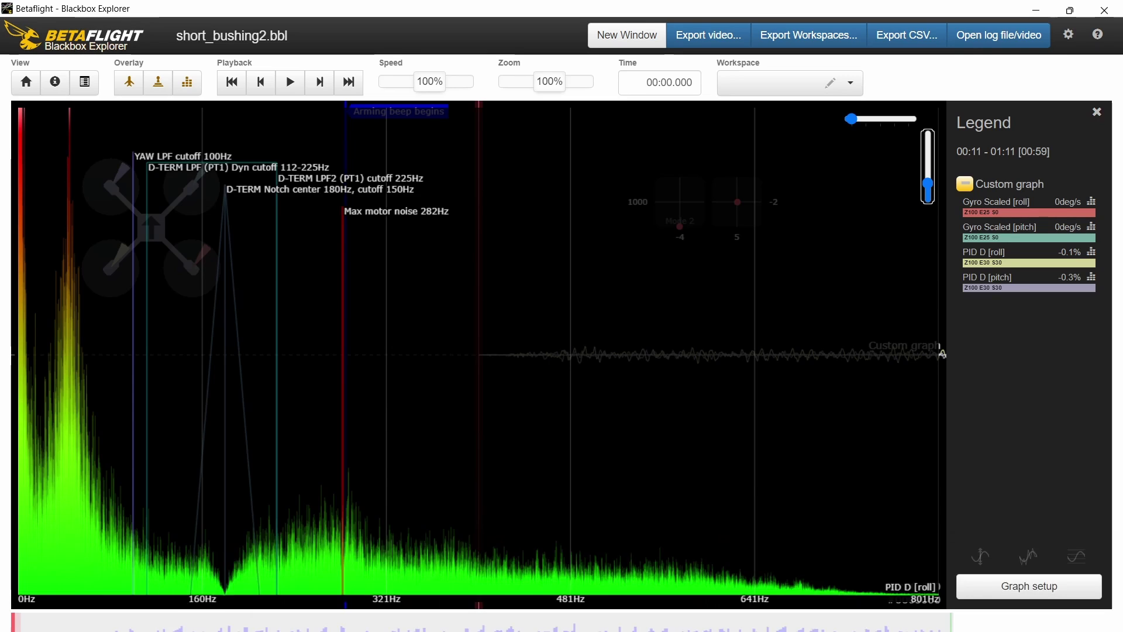
{"action": "left_click", "coordinate": [673, 585]}
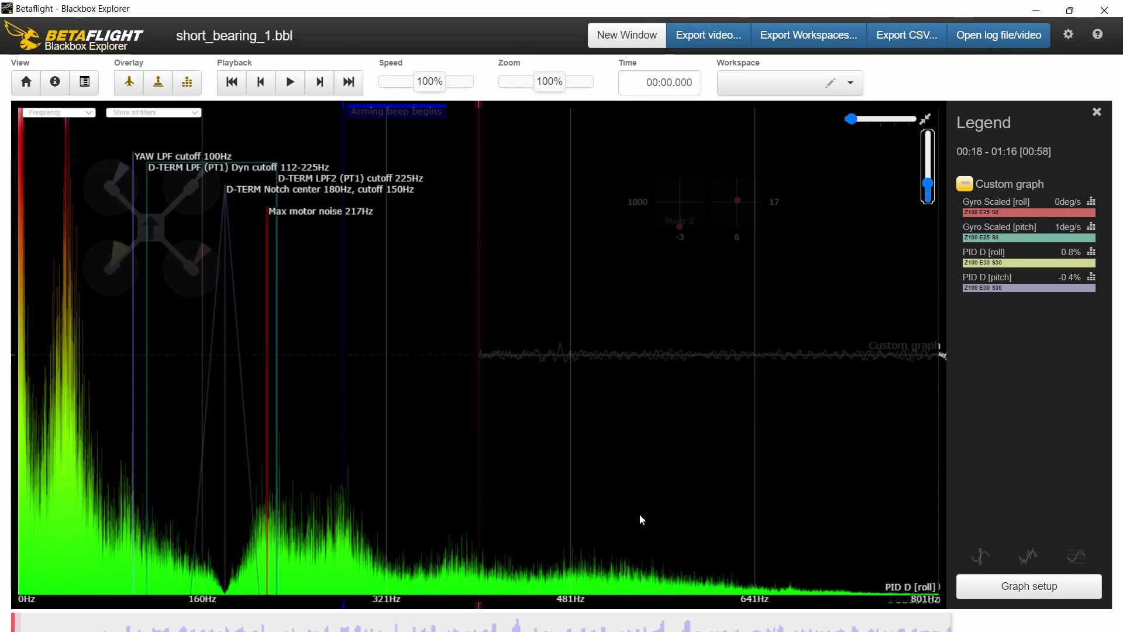
- Compare the PID D [roll] noise spectrum of shorit_busshing1.bbl with that of short_bearing_2.bbl
{"action": "mouse_move", "coordinate": [644, 629]}
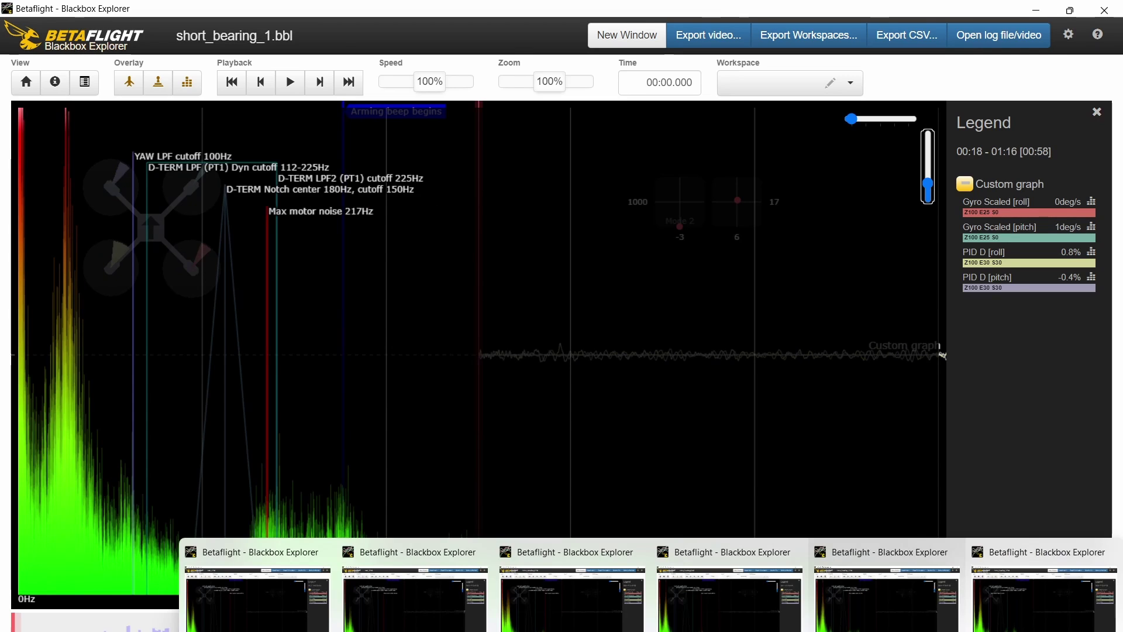
{"action": "left_click", "coordinate": [577, 620]}
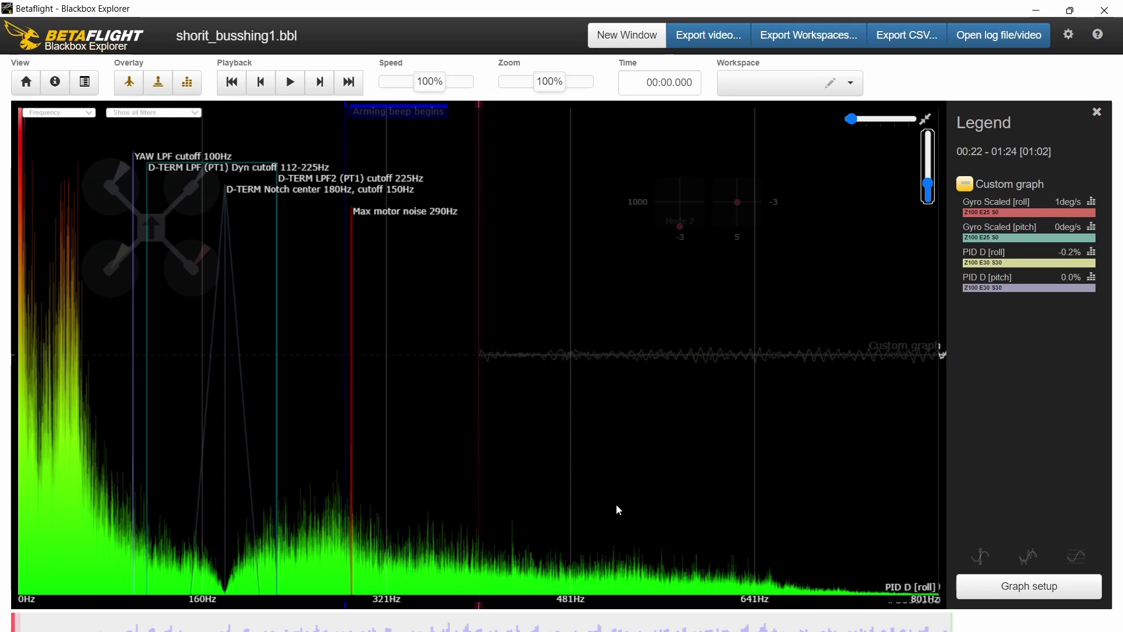
{"action": "mouse_move", "coordinate": [726, 628]}
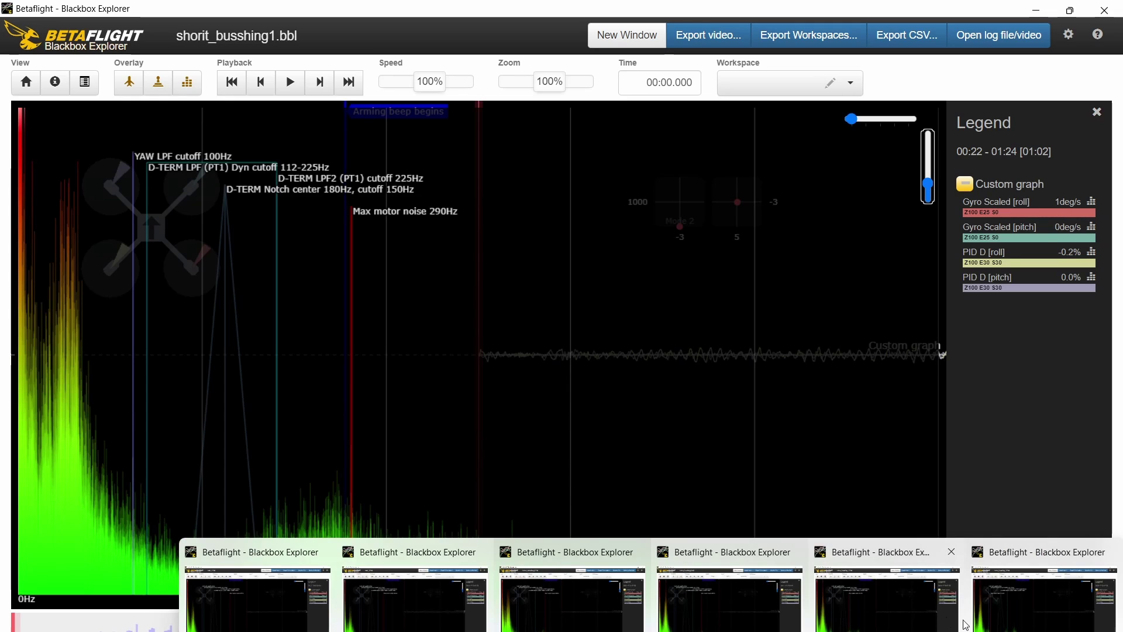
{"action": "left_click", "coordinate": [964, 622]}
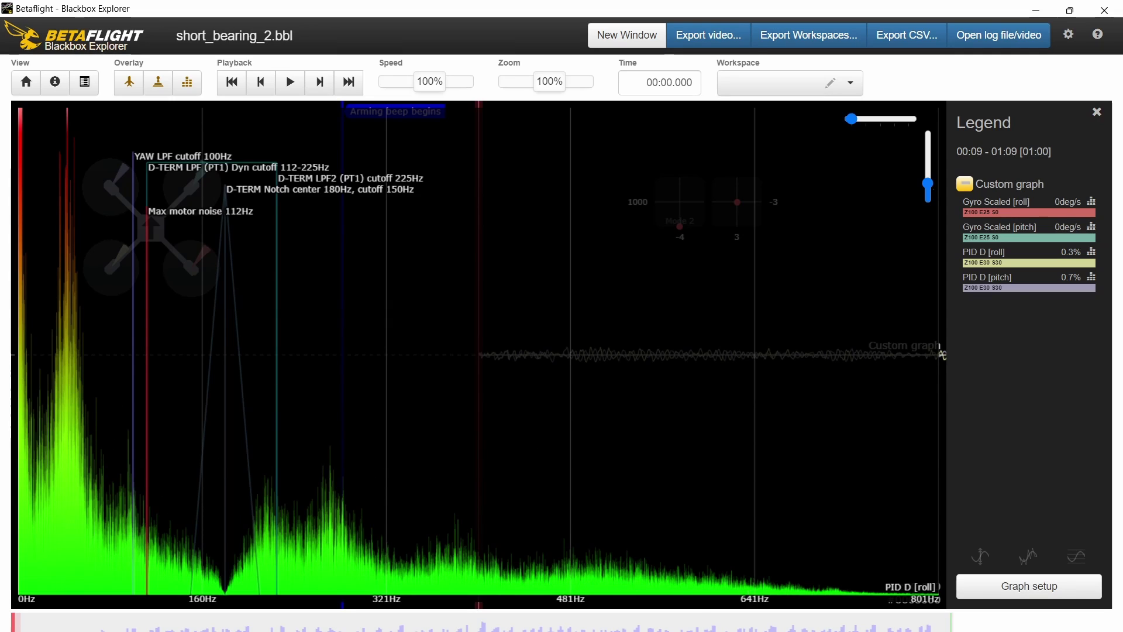
- Alternate between the nbd_2.bbl and short_bearing_2.bbl logs to compare their PID D [roll] spectra, ending on nbd_2.bbl
{"action": "mouse_move", "coordinate": [644, 631]}
{"action": "left_click", "coordinate": [433, 620]}
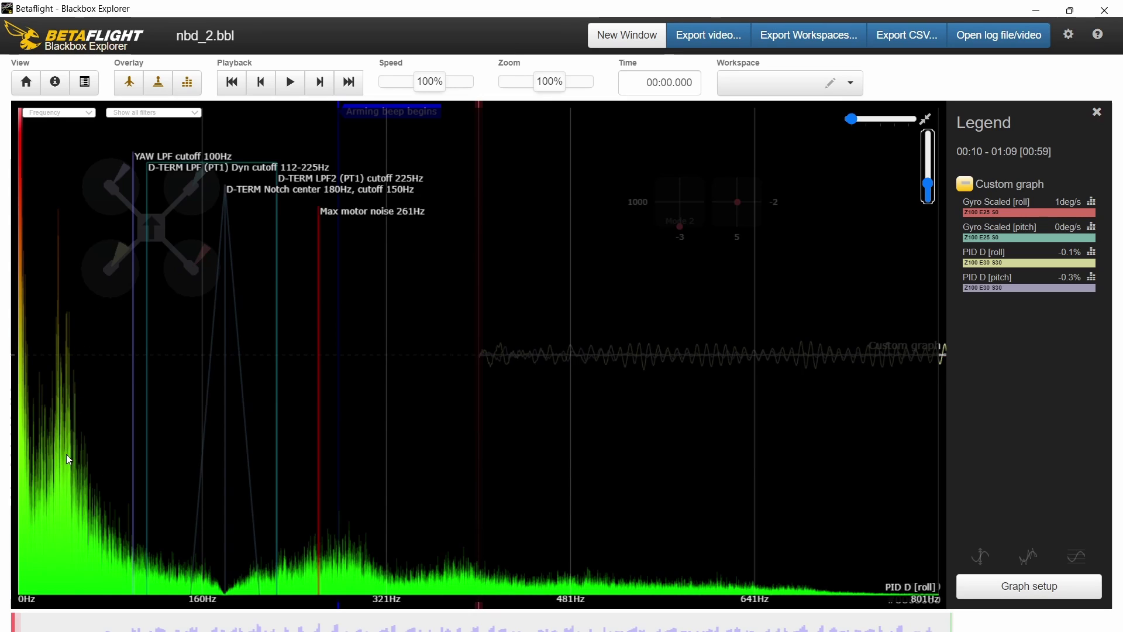
{"action": "mouse_move", "coordinate": [648, 629]}
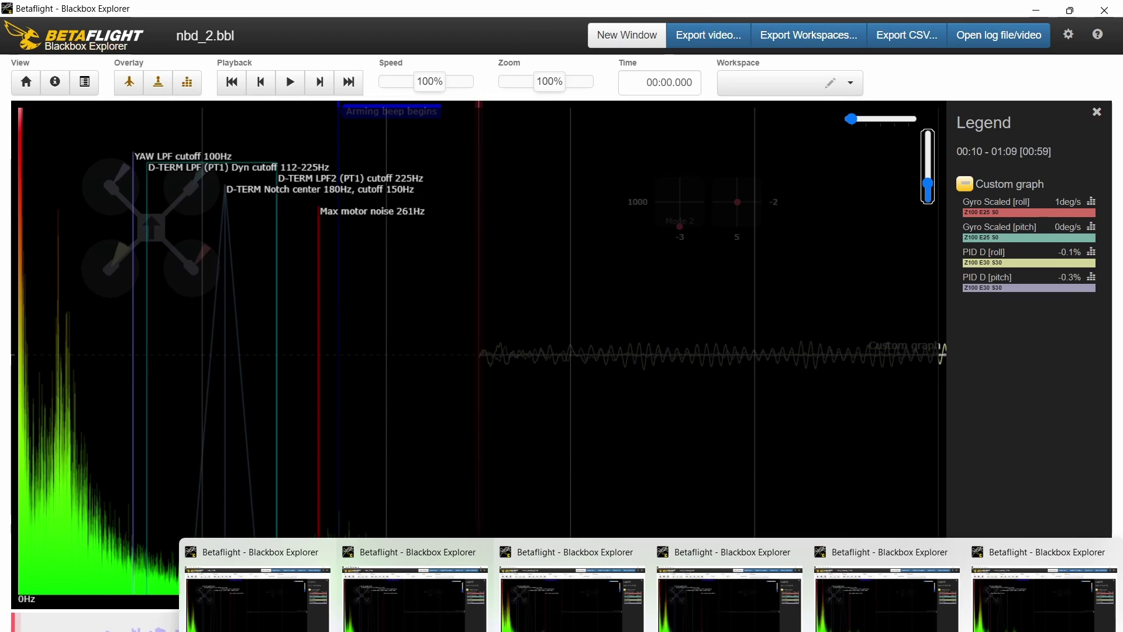
{"action": "left_click", "coordinate": [1062, 619]}
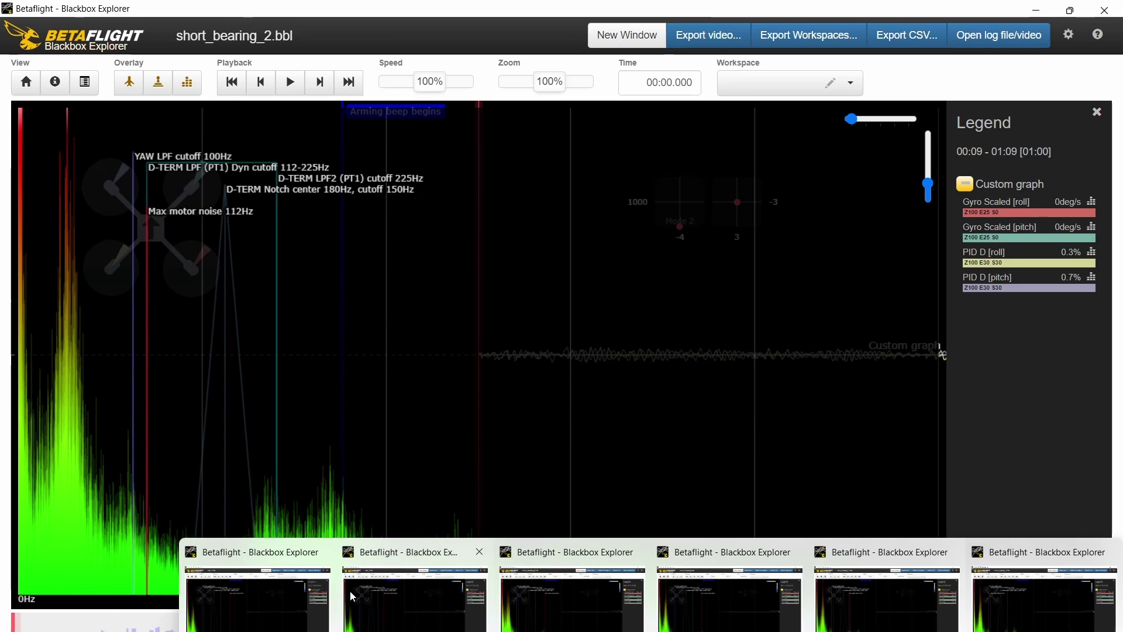
{"action": "left_click", "coordinate": [350, 591]}
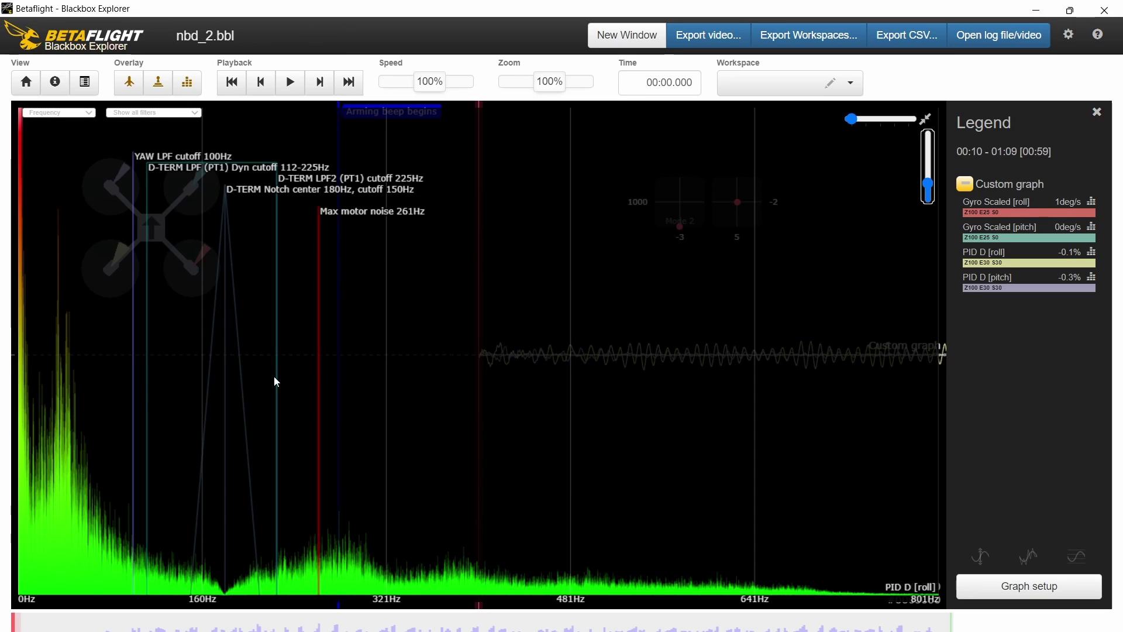
- Examine the PID D [roll] spectrum of nbd_1.bbl against short_bearing_1.bbl, ending on nbd_1.bbl
{"action": "mouse_move", "coordinate": [351, 631]}
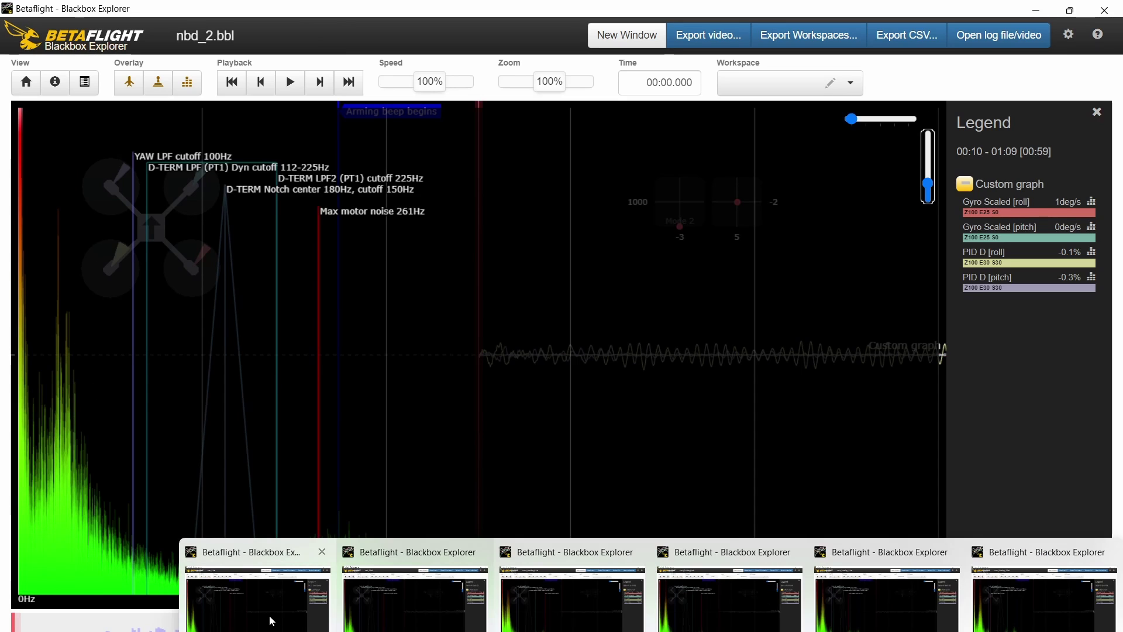
{"action": "left_click", "coordinate": [272, 621]}
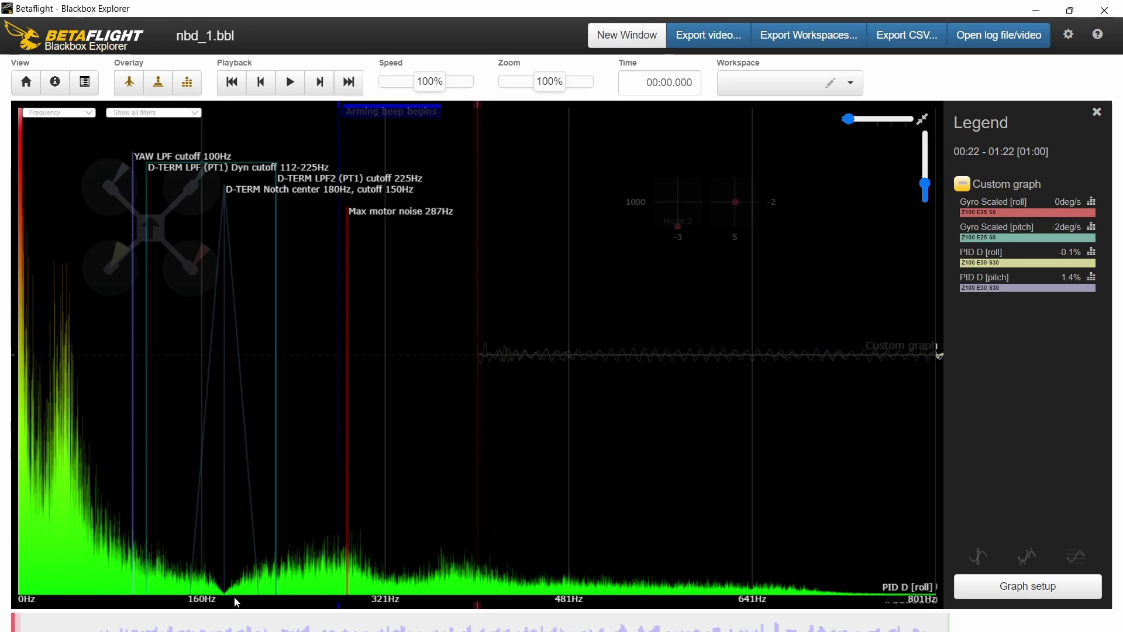
{"action": "mouse_move", "coordinate": [648, 631]}
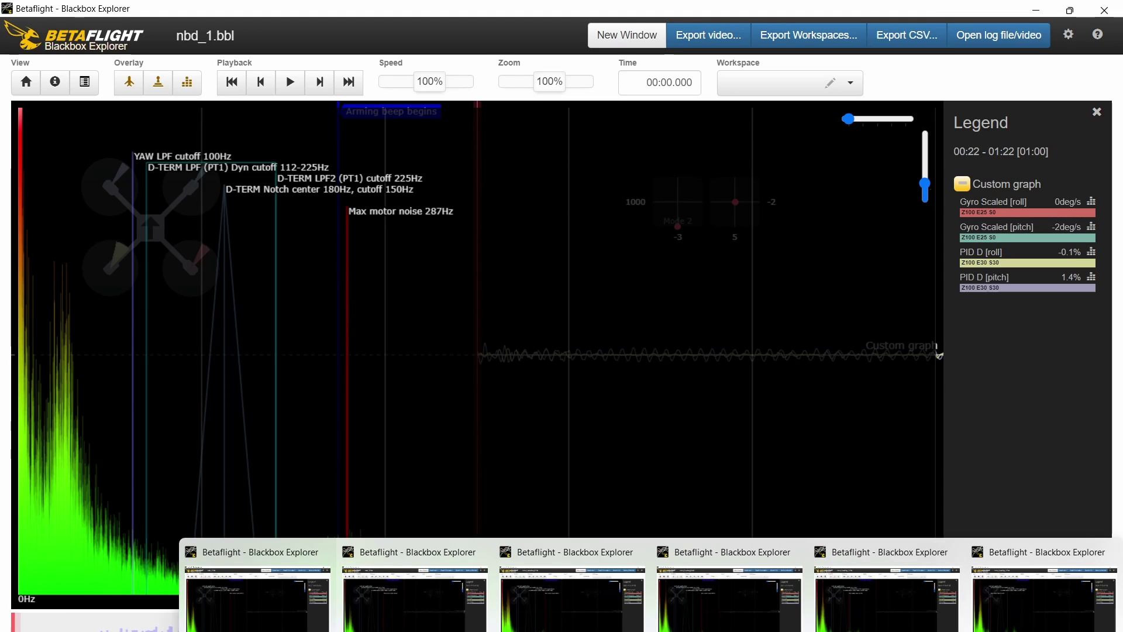
{"action": "left_click", "coordinate": [892, 594]}
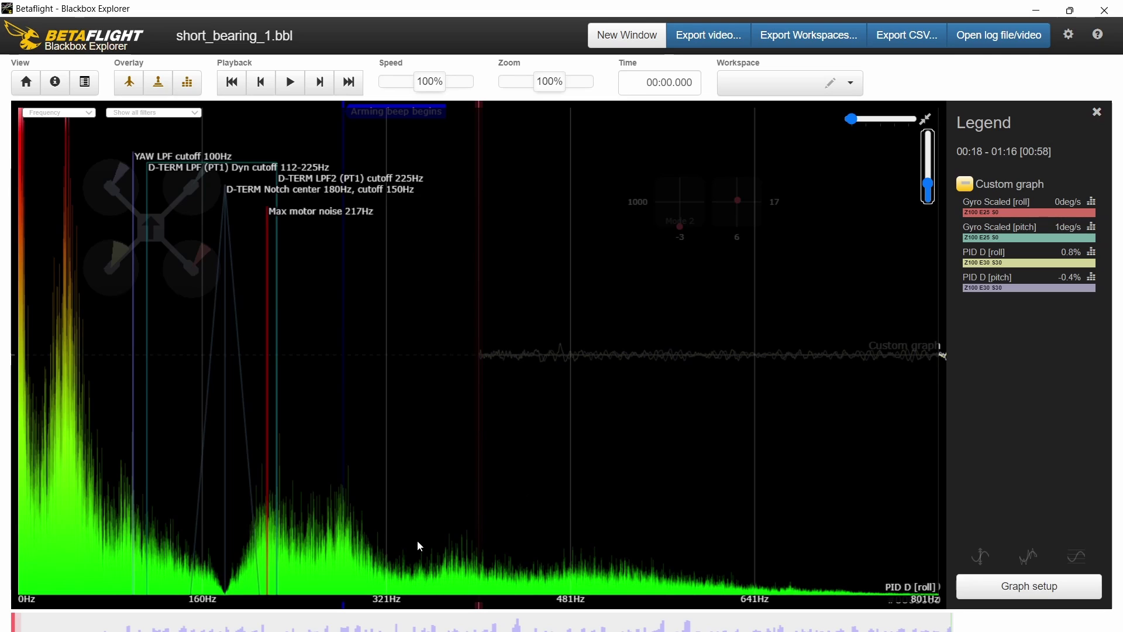
{"action": "mouse_move", "coordinate": [601, 630]}
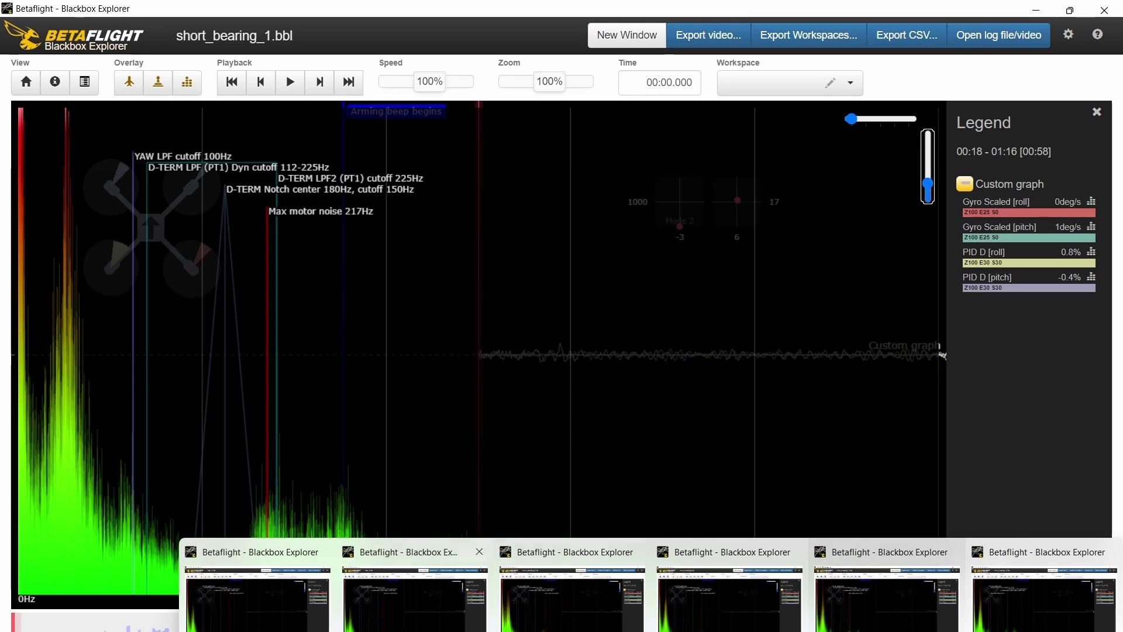
{"action": "left_click", "coordinate": [241, 620]}
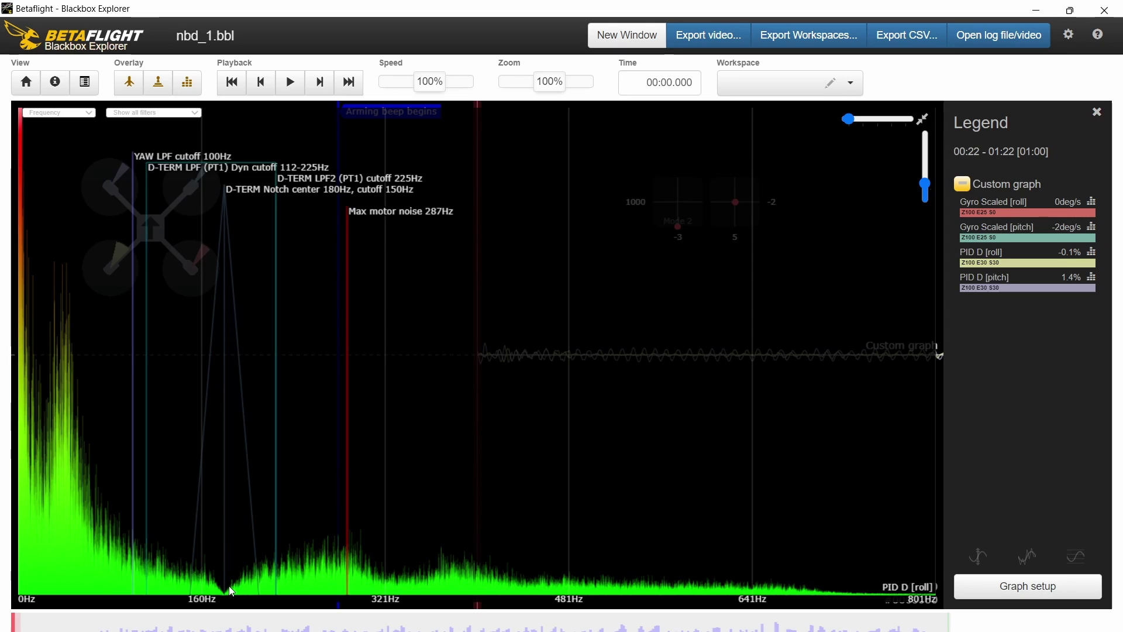
- Check the PID D [pitch] spectrum of nbd_1.bbl, and compare its PID D [roll] spectrum with short_bearing_2.bbl, returning to nbd_1.bbl
{"action": "left_click", "coordinate": [1004, 290]}
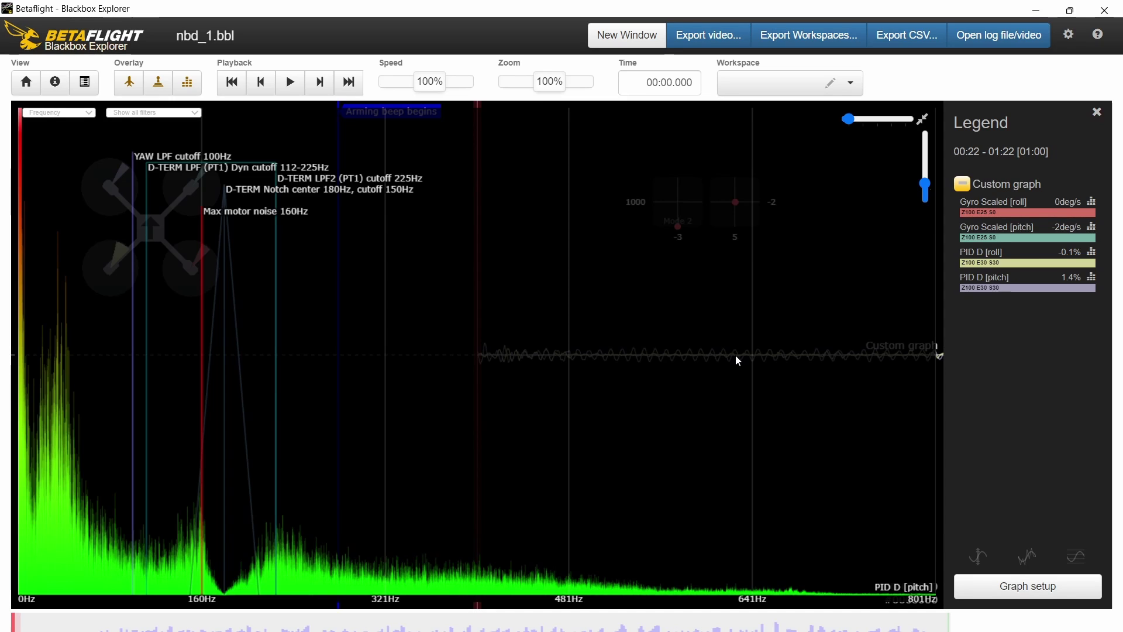
{"action": "left_click", "coordinate": [1003, 267]}
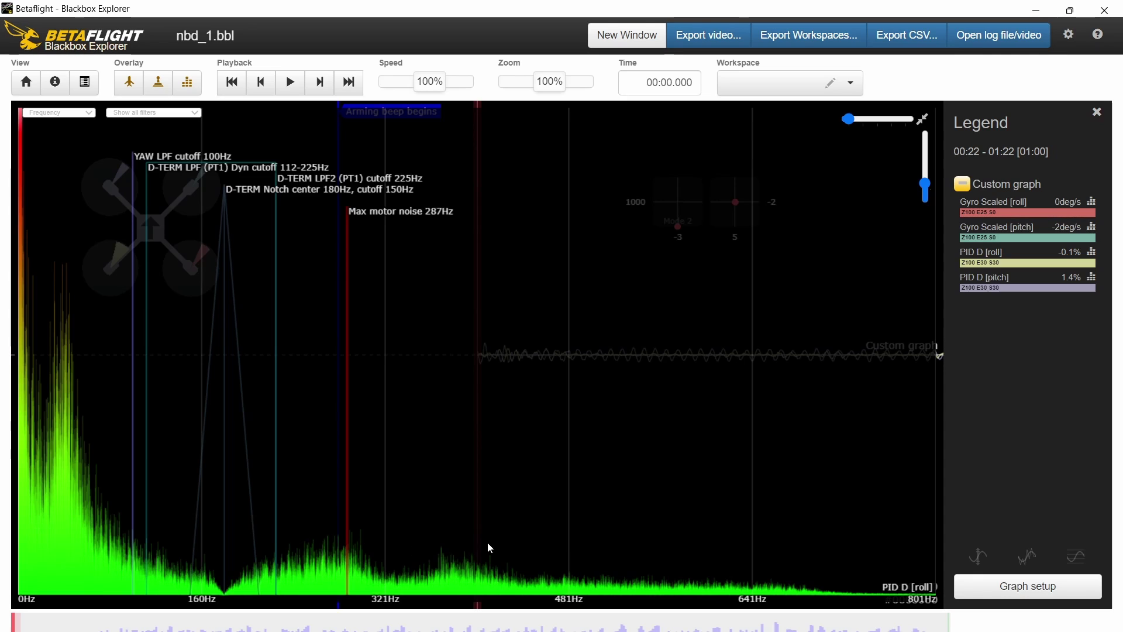
{"action": "mouse_move", "coordinate": [1036, 630]}
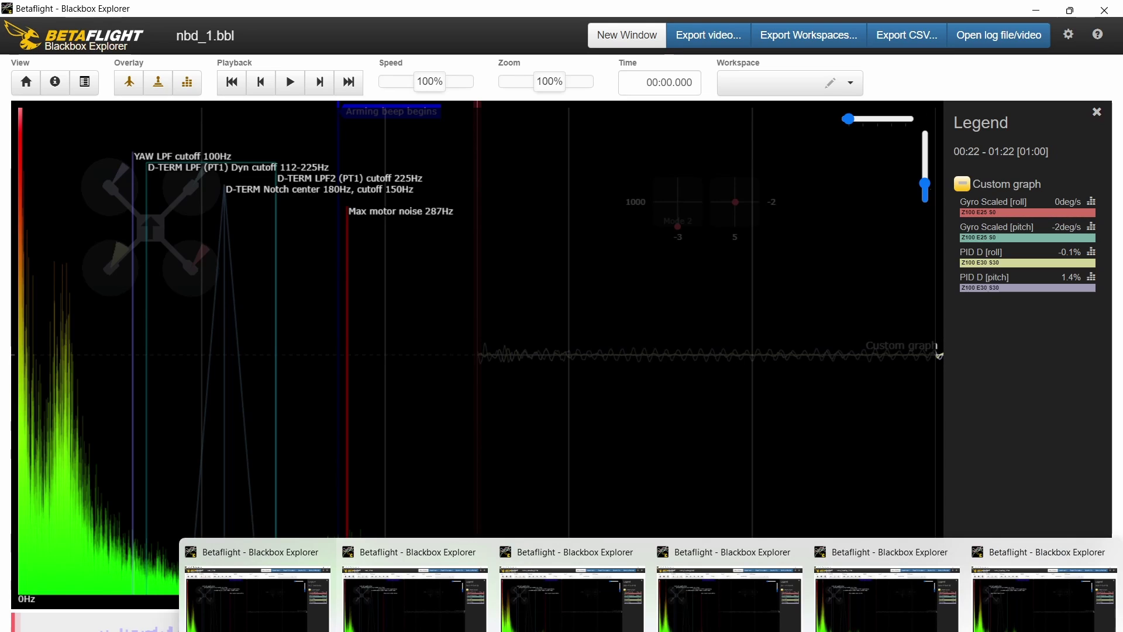
{"action": "left_click", "coordinate": [1036, 625]}
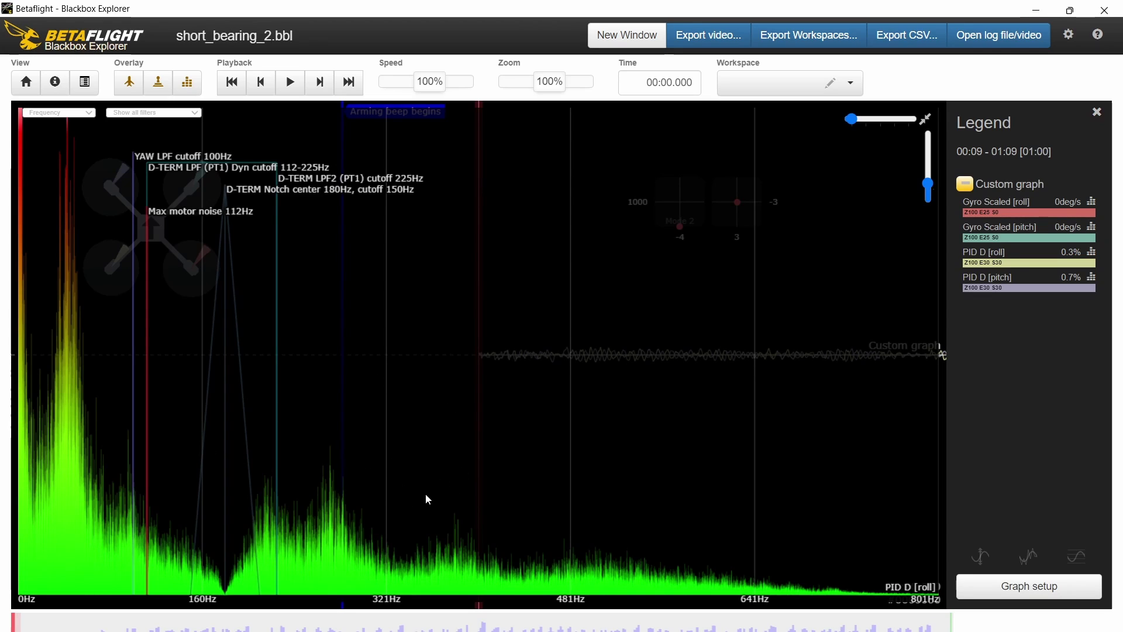
{"action": "mouse_move", "coordinate": [372, 627]}
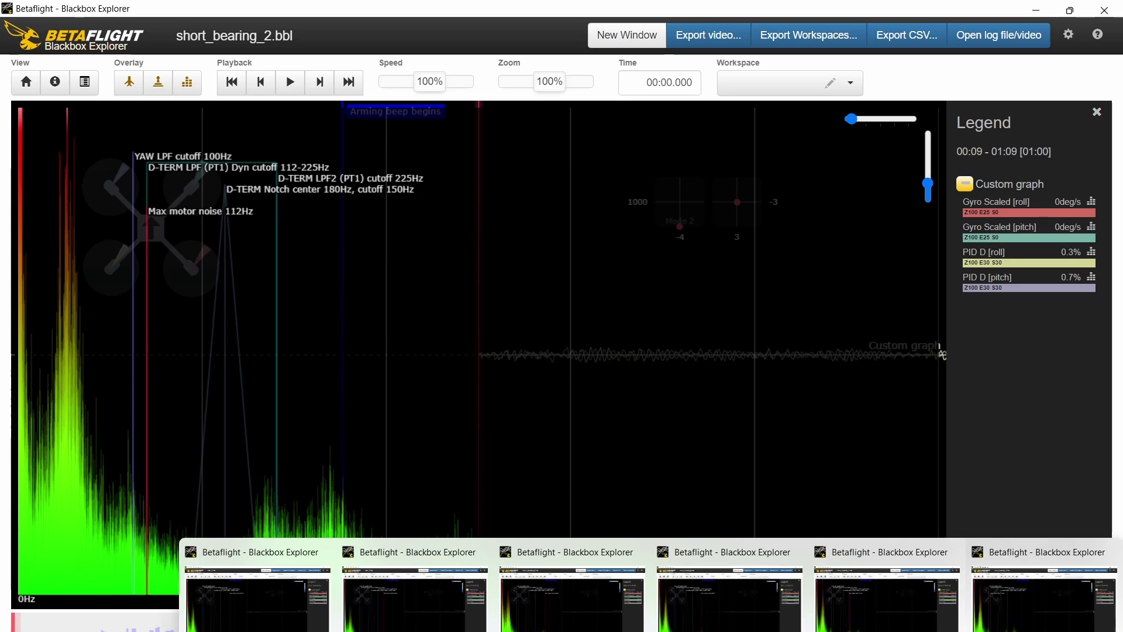
{"action": "left_click", "coordinate": [372, 627]}
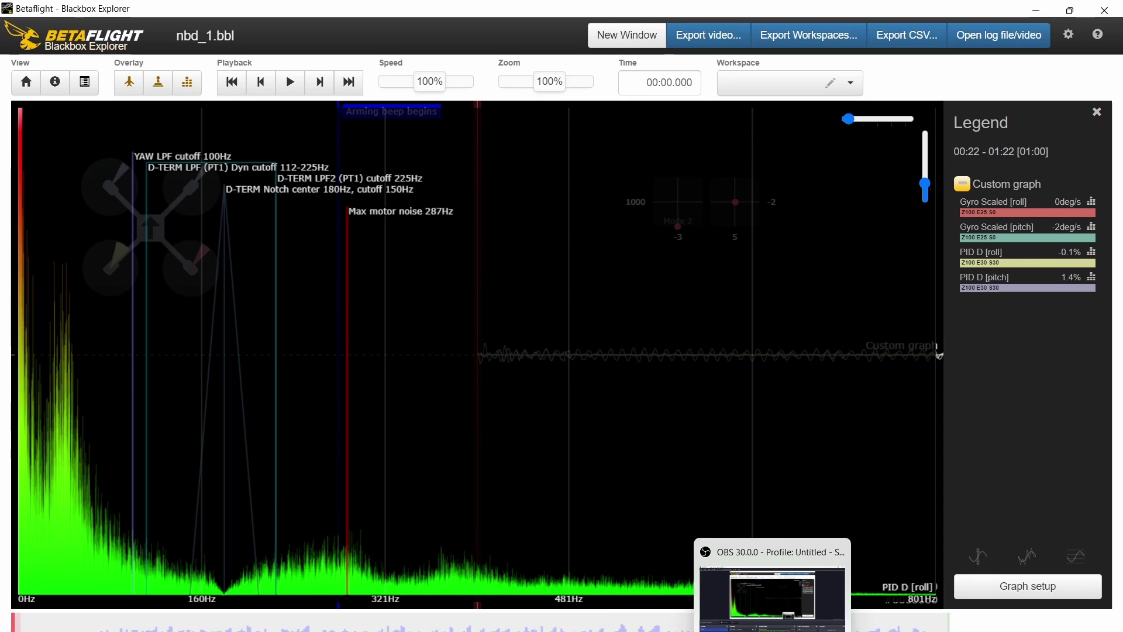
- Compare the PID D [roll] spectra of the two bushing logs, shorit_busshing1.bbl and short_bushing2.bbl
{"action": "mouse_move", "coordinate": [743, 629]}
{"action": "left_click", "coordinate": [567, 624]}
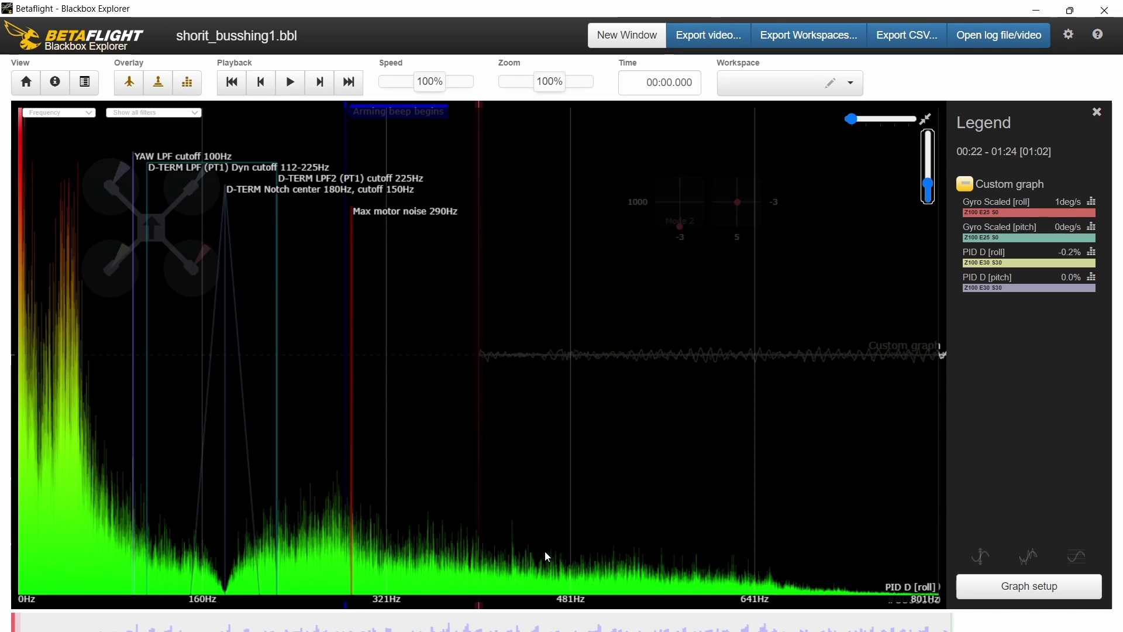
{"action": "mouse_move", "coordinate": [644, 631]}
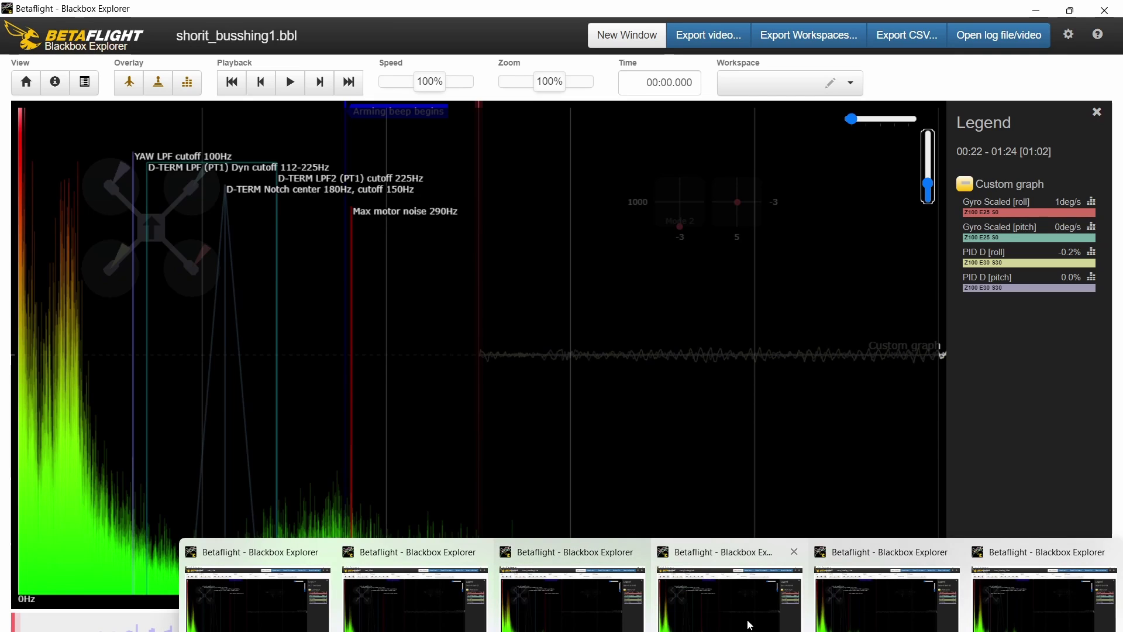
{"action": "left_click", "coordinate": [750, 625]}
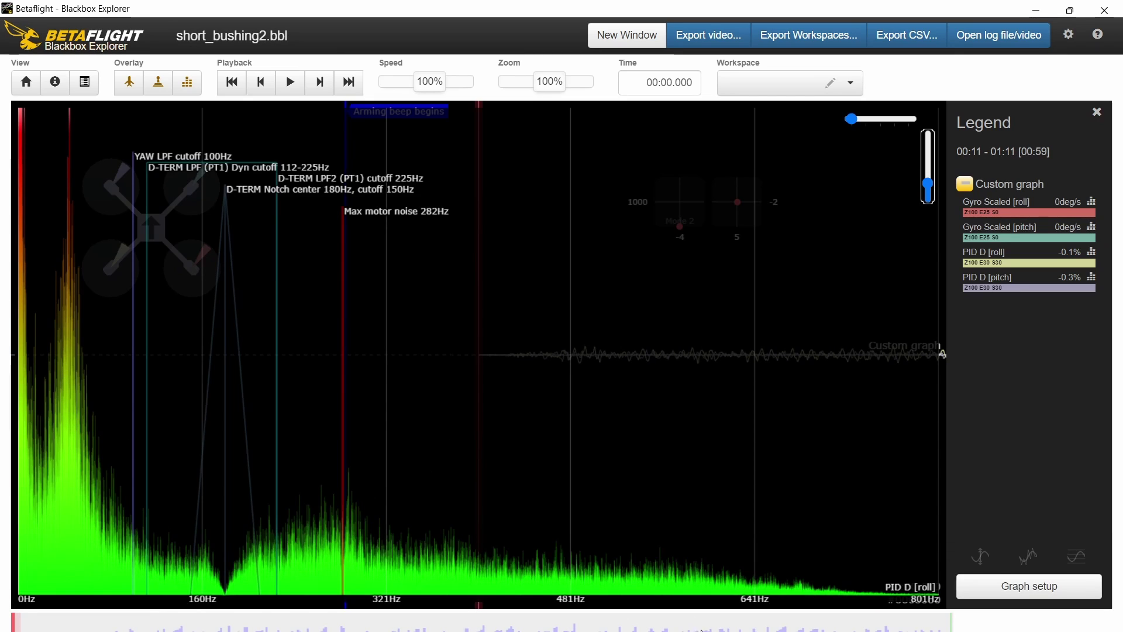
- Compare the low-frequency PID D [roll] noise in nbd_2.bbl with shorit_busshing1.bbl
{"action": "mouse_move", "coordinate": [644, 631]}
{"action": "left_click", "coordinate": [416, 596]}
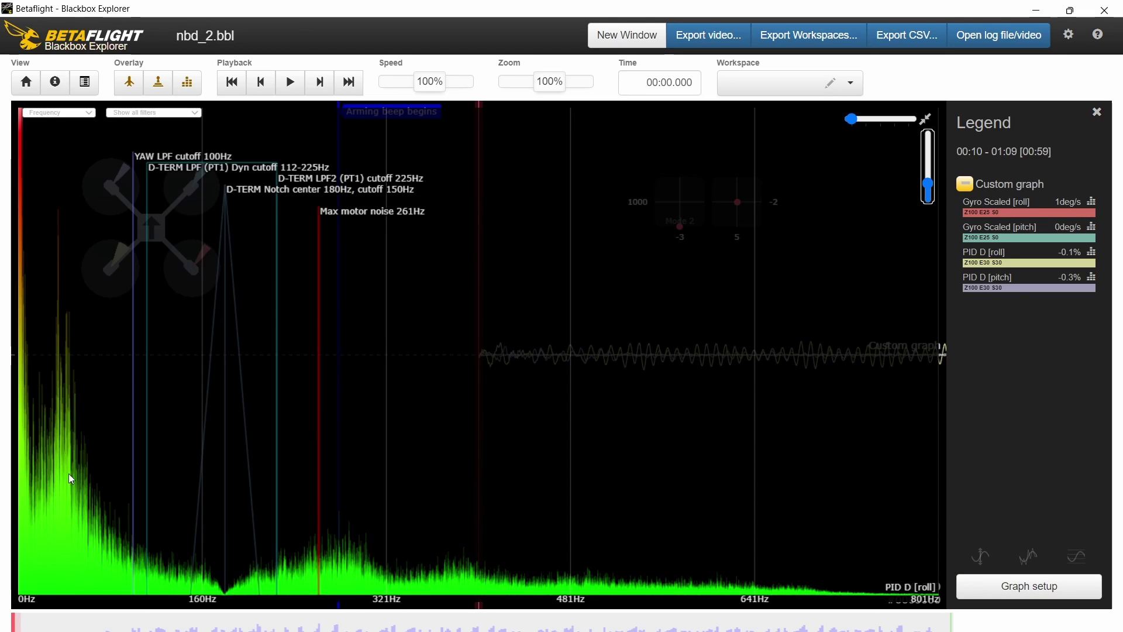
{"action": "mouse_move", "coordinate": [563, 631]}
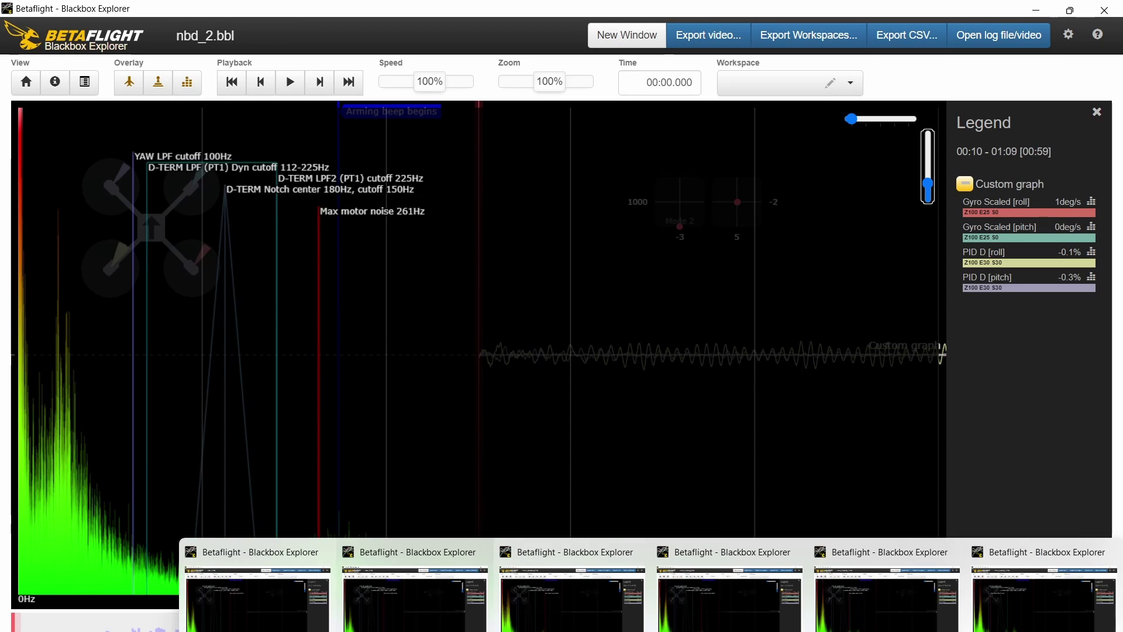
{"action": "left_click", "coordinate": [564, 626]}
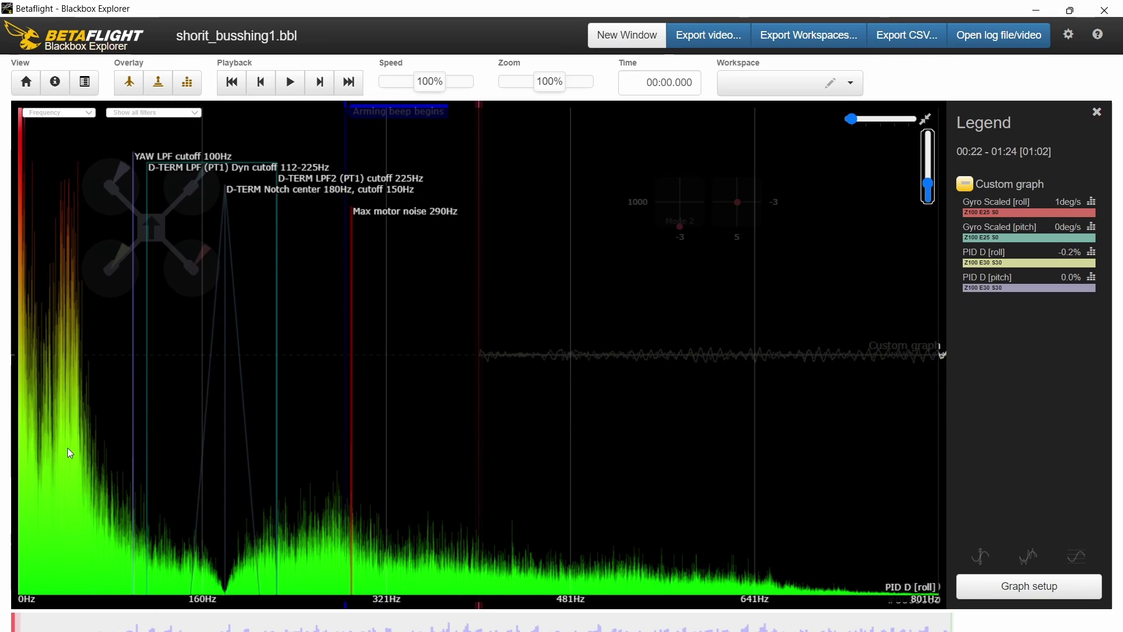
- Examine the PID D [roll] spectrum of short_bushing2.bbl and compare it with nbd_2.bbl
{"action": "mouse_move", "coordinate": [667, 629]}
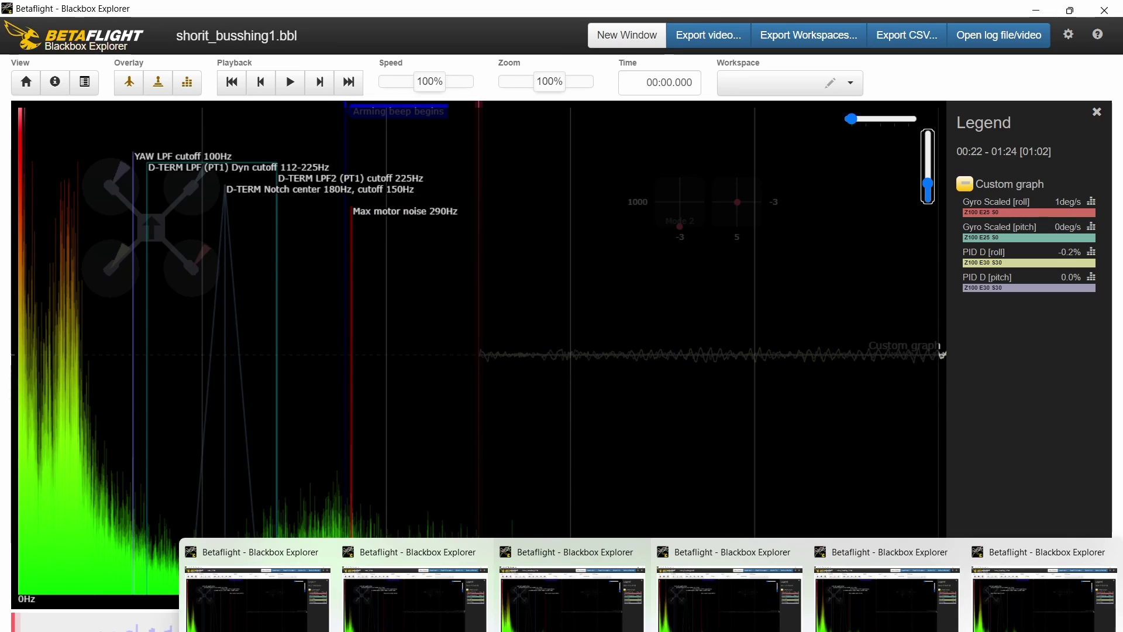
{"action": "left_click", "coordinate": [666, 627]}
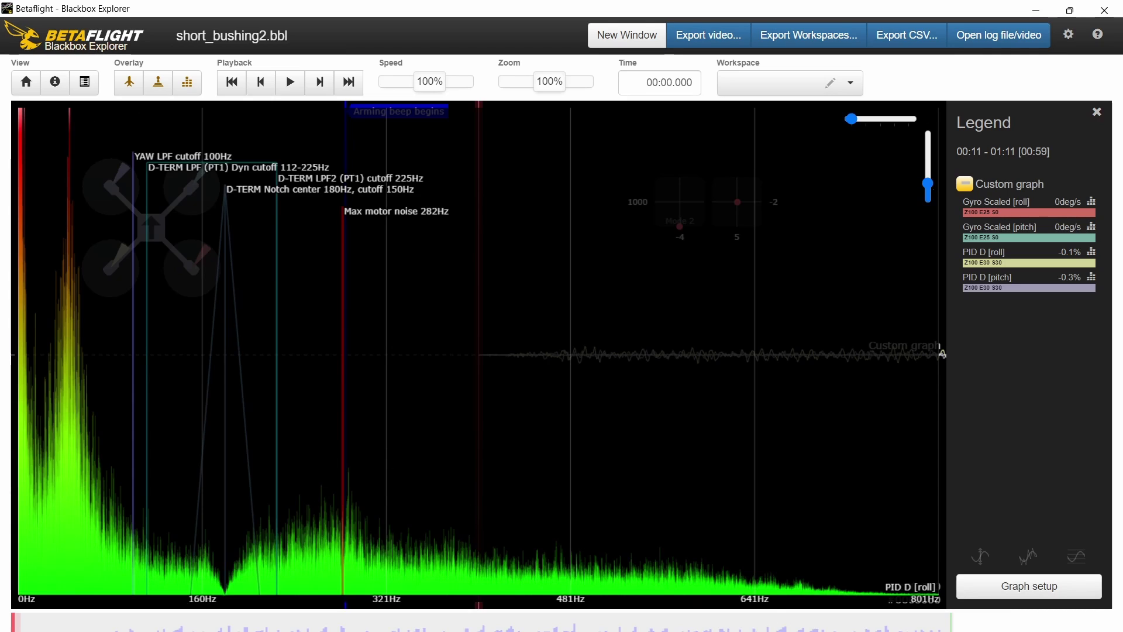
{"action": "mouse_move", "coordinate": [409, 630]}
{"action": "left_click", "coordinate": [405, 629]}
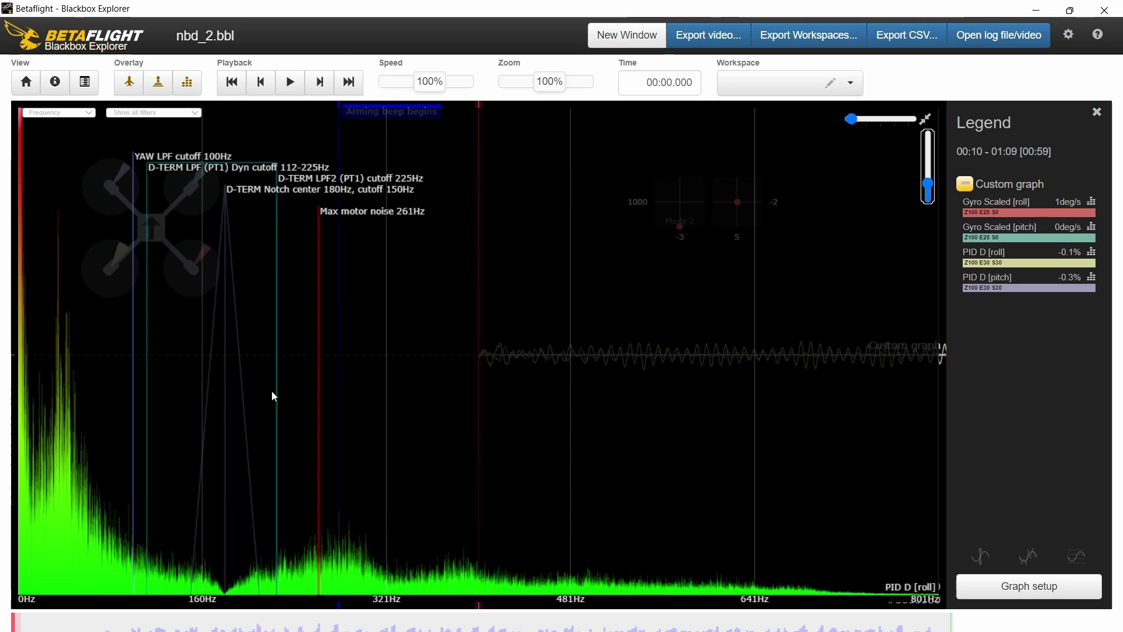
- Display the PID D [pitch] spectrum of nbd_2.bbl and compare it with shorit_busshing1.bbl and short_bearing_1.bbl
{"action": "left_click", "coordinate": [1006, 293]}
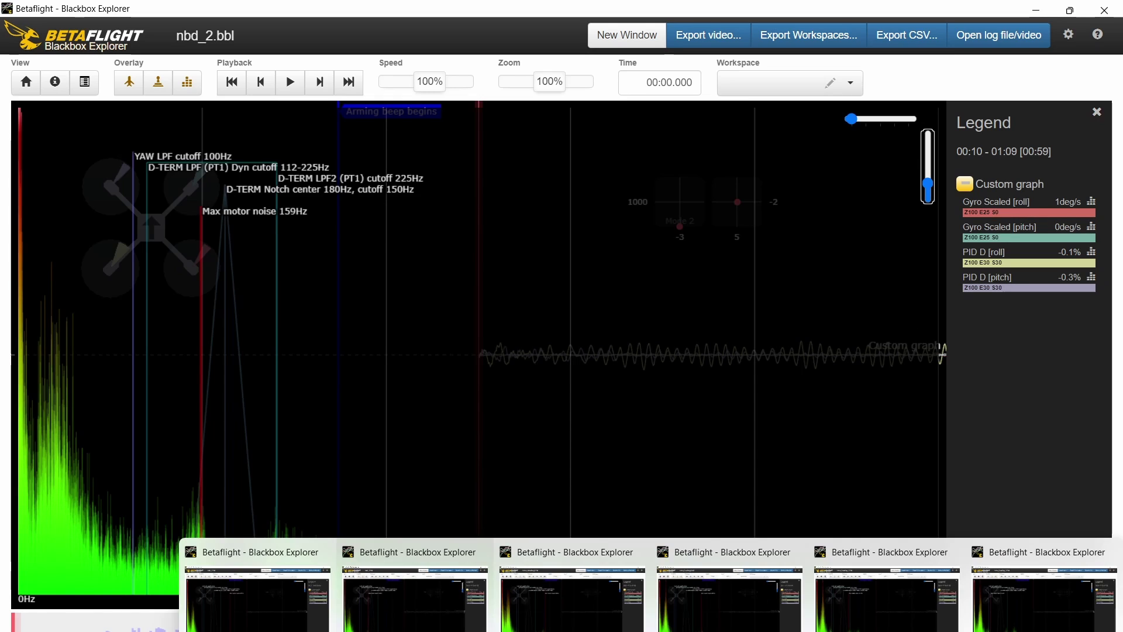
{"action": "left_click", "coordinate": [594, 622]}
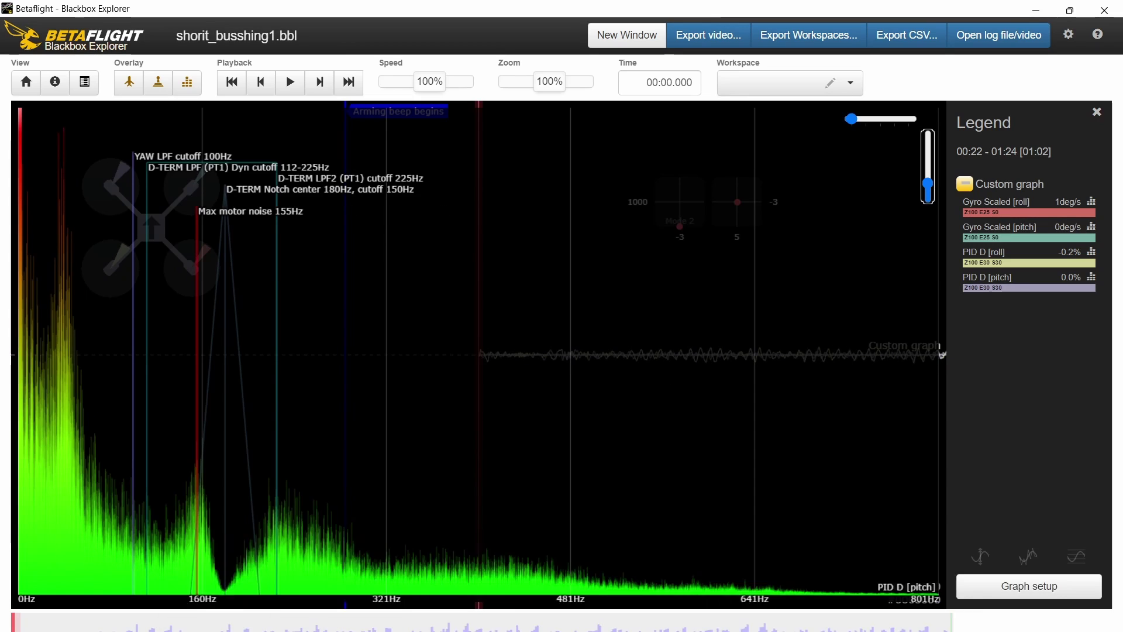
{"action": "left_click", "coordinate": [888, 614]}
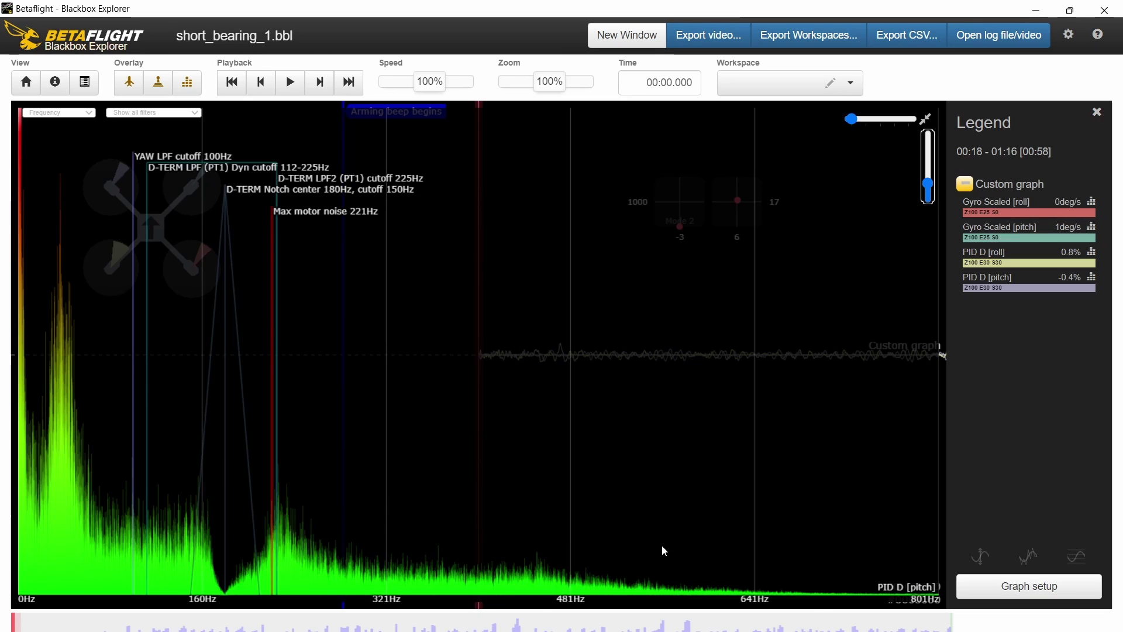
{"action": "mouse_move", "coordinate": [650, 630]}
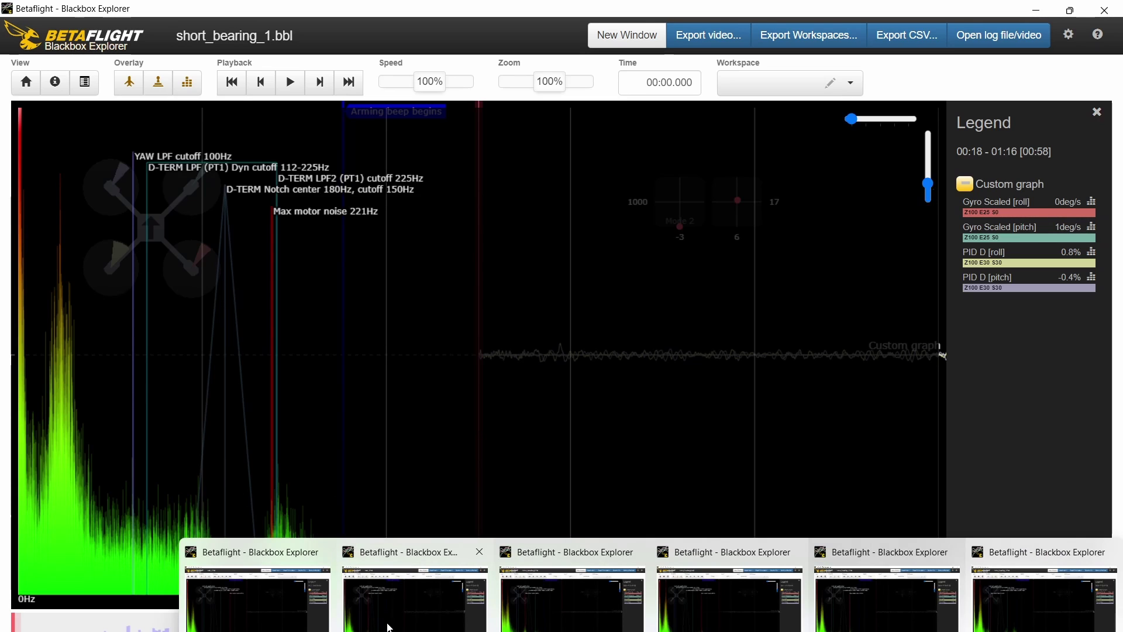
{"action": "left_click", "coordinate": [373, 604]}
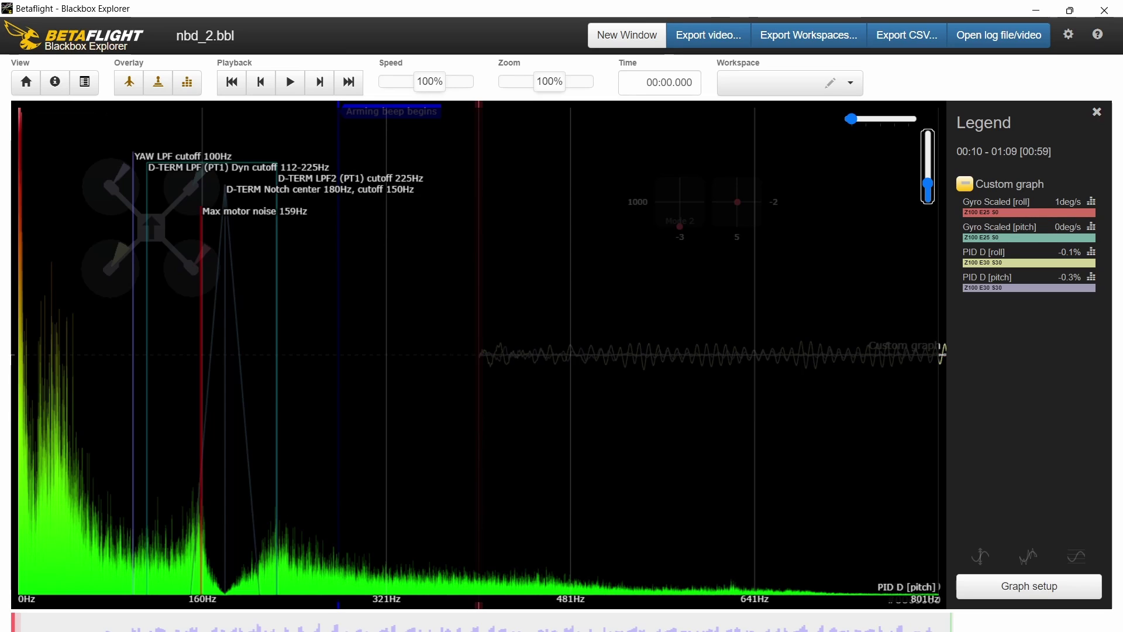
- Display the PID D [pitch] spectrum of short_bearing_2.bbl and compare it with nbd_2.bbl
{"action": "mouse_move", "coordinate": [904, 609]}
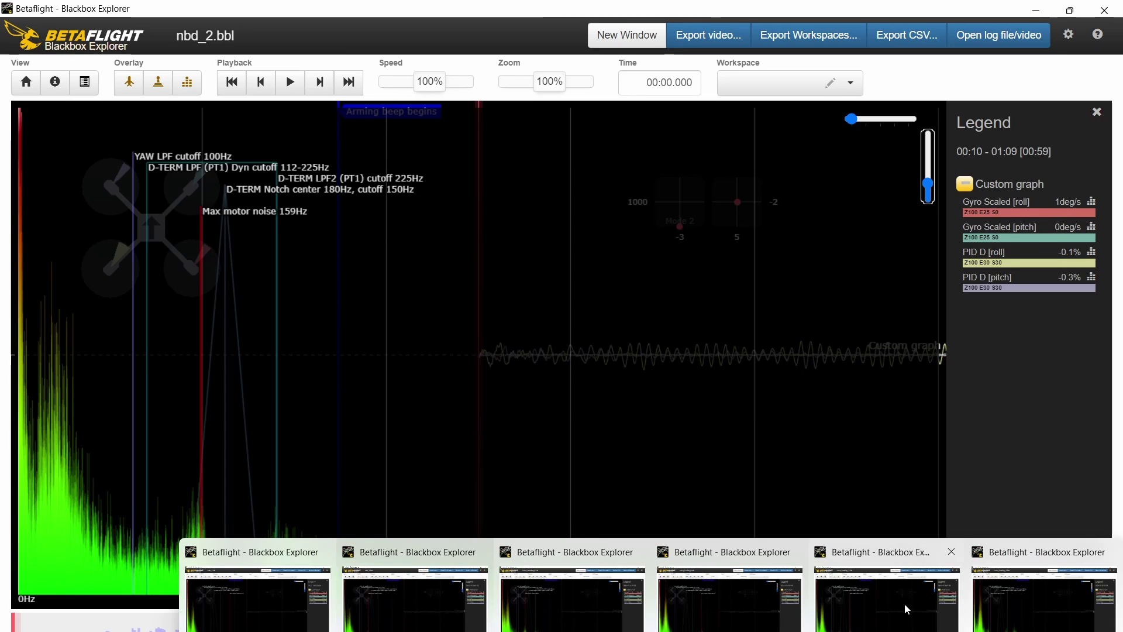
{"action": "left_click", "coordinate": [1035, 610]}
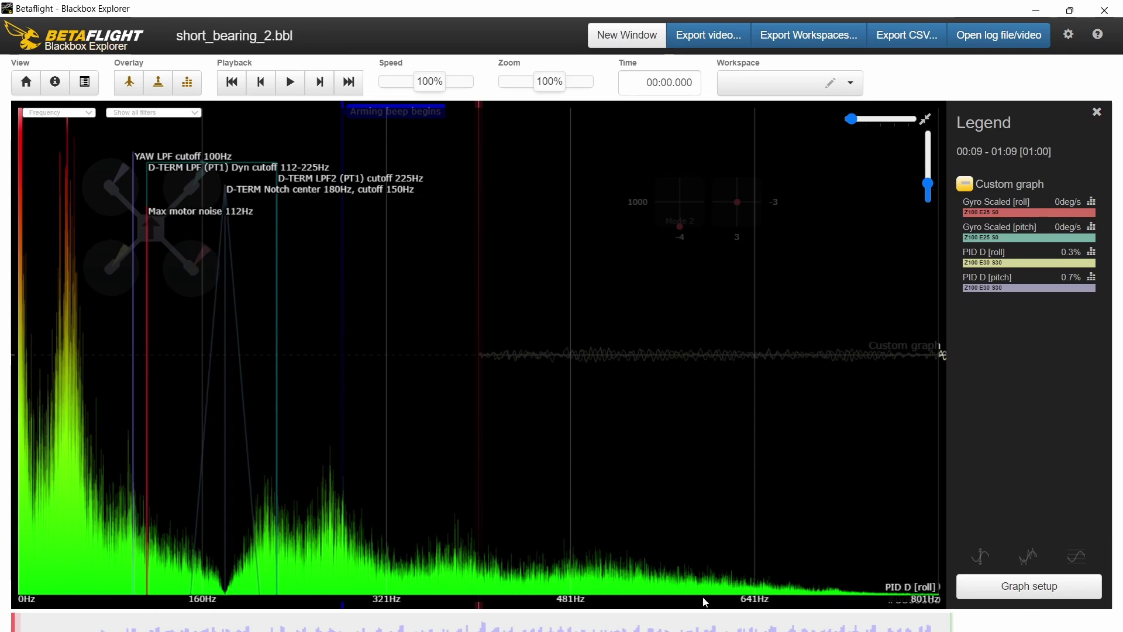
{"action": "mouse_move", "coordinate": [649, 628]}
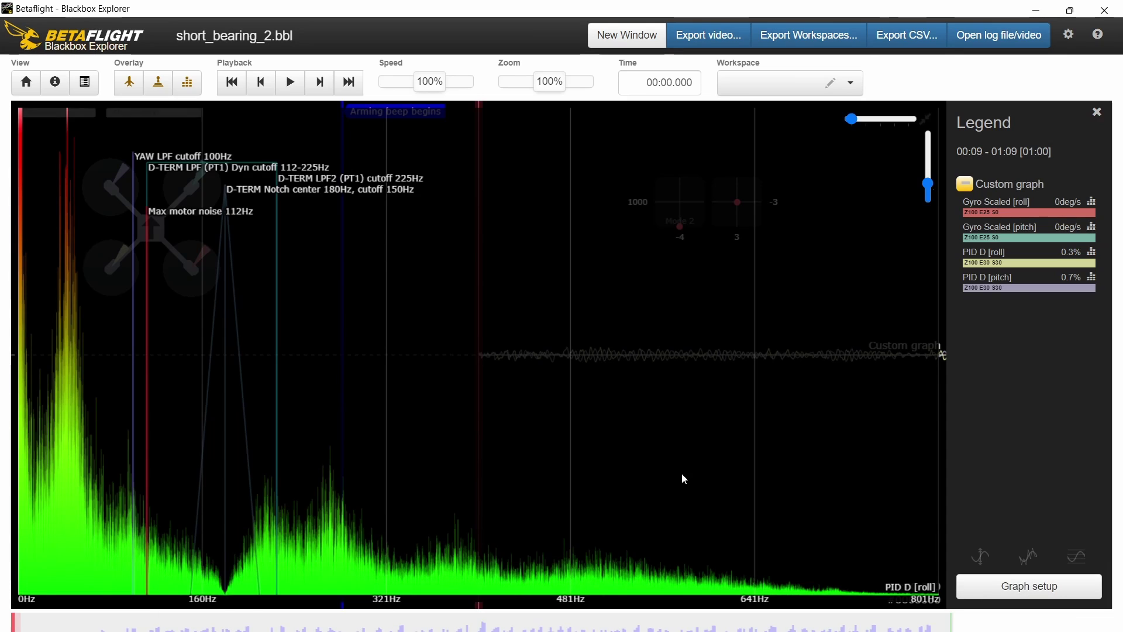
{"action": "left_click", "coordinate": [992, 293]}
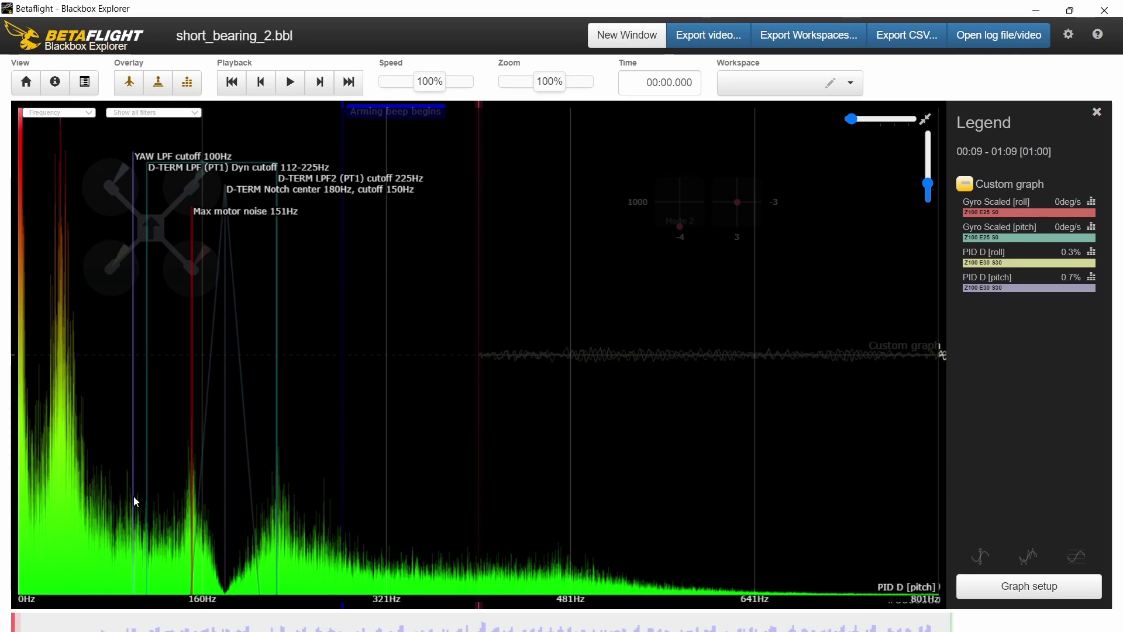
{"action": "mouse_move", "coordinate": [707, 631]}
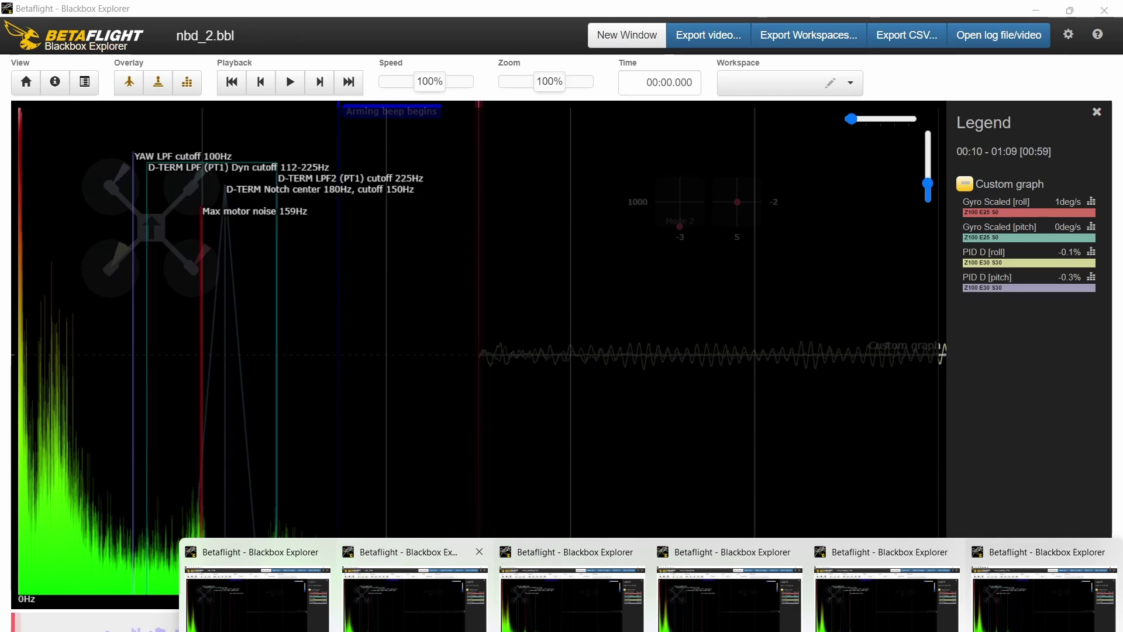
{"action": "left_click", "coordinate": [414, 597]}
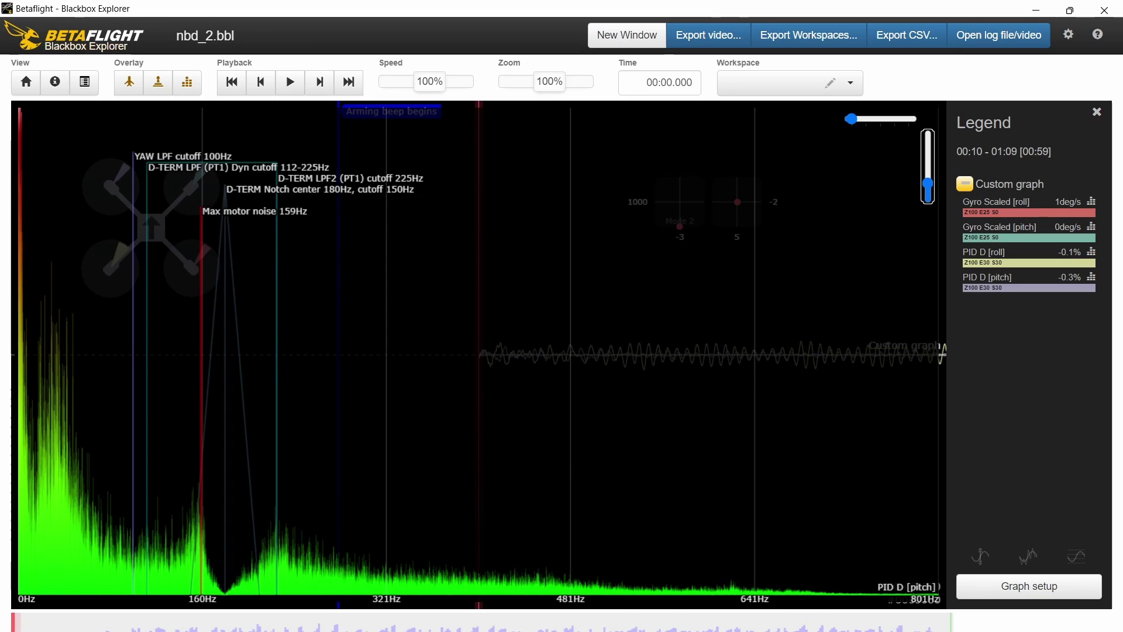
- Compare the PID D [pitch] spectra of short_bearing_1.bbl and nbd_2.bbl, and examine the low-frequency noise in shorit_busshing1.bbl
{"action": "mouse_move", "coordinate": [707, 630]}
{"action": "left_click", "coordinate": [883, 617]}
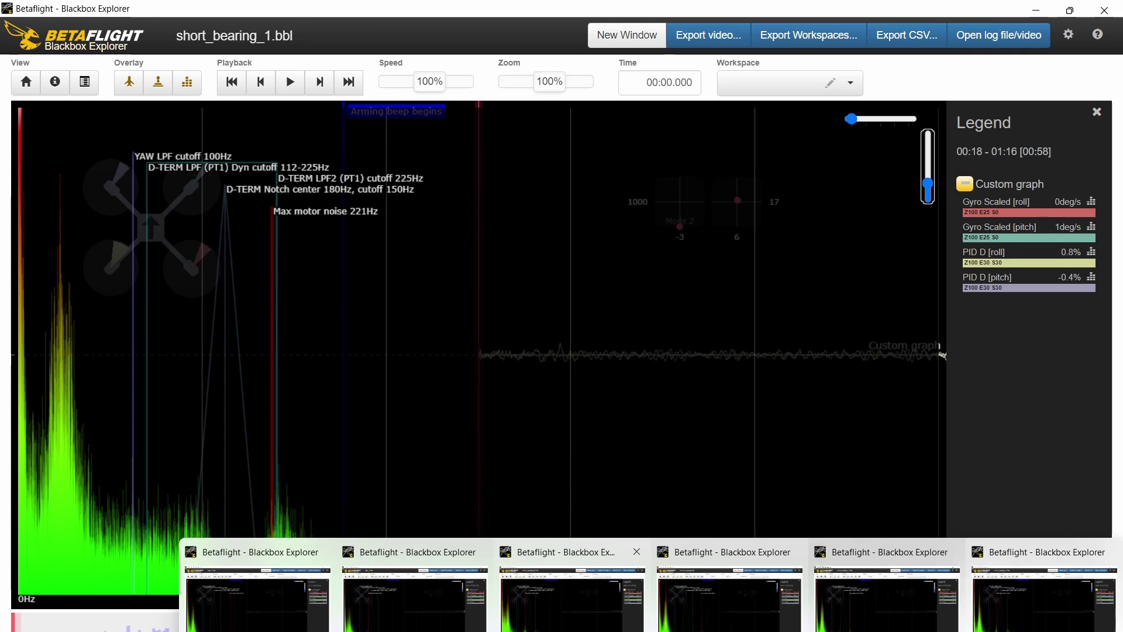
{"action": "left_click", "coordinate": [257, 585]}
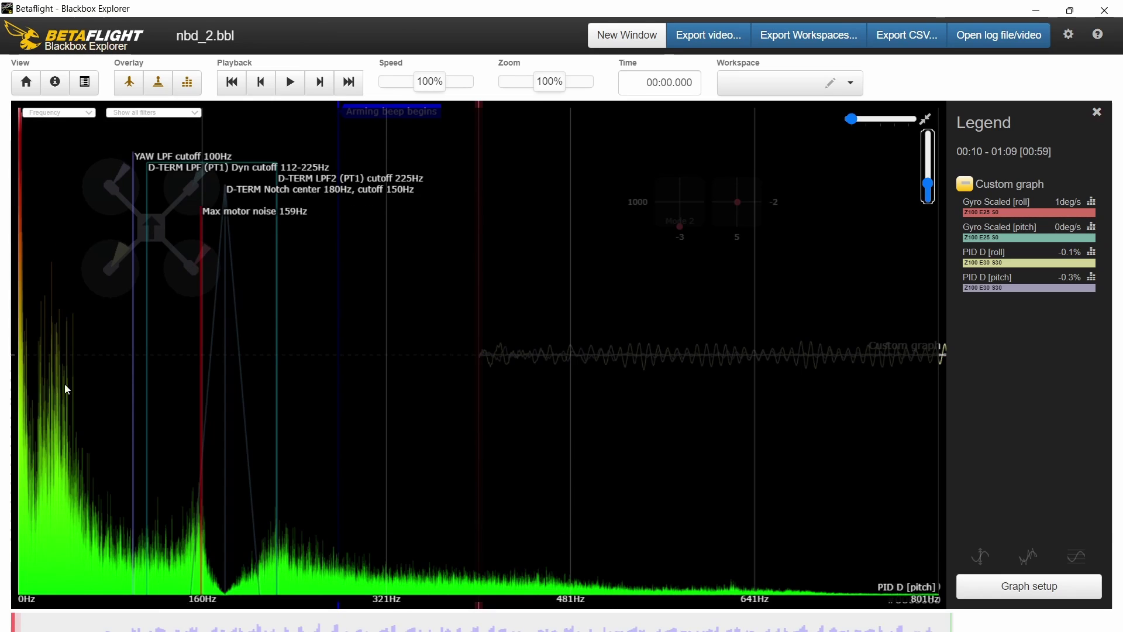
{"action": "mouse_move", "coordinate": [623, 630]}
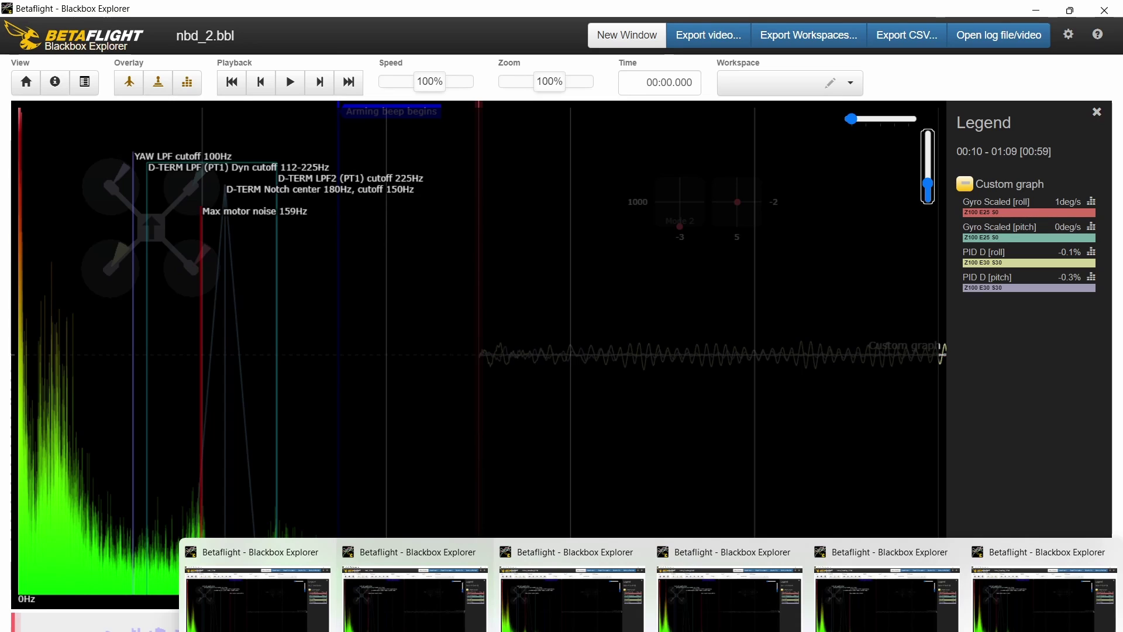
{"action": "left_click", "coordinate": [835, 597]}
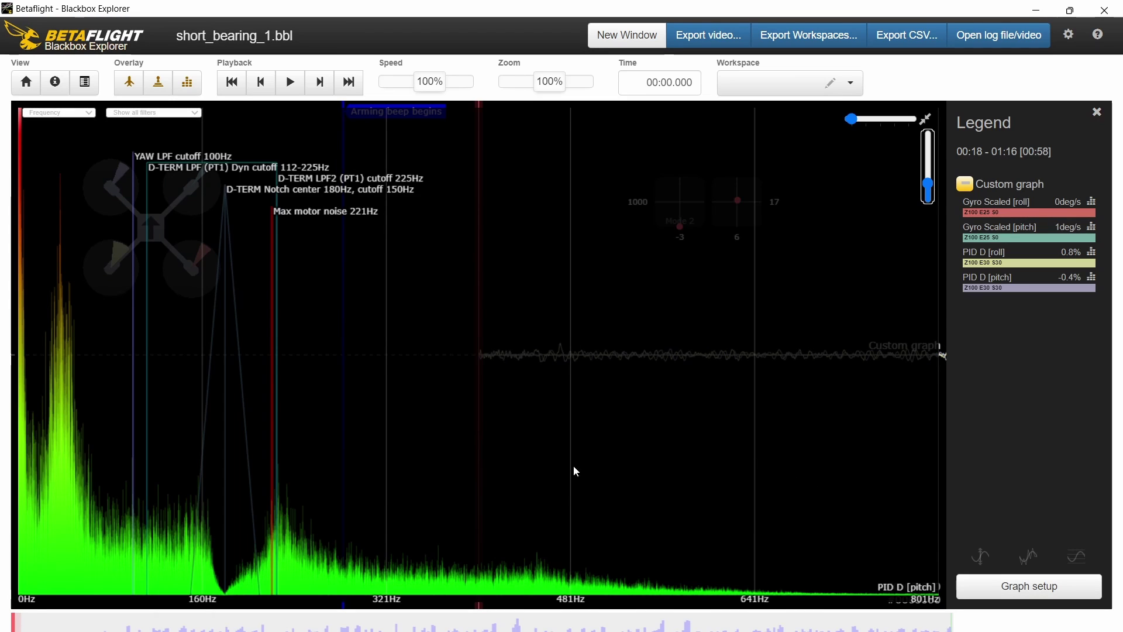
{"action": "mouse_move", "coordinate": [623, 629]}
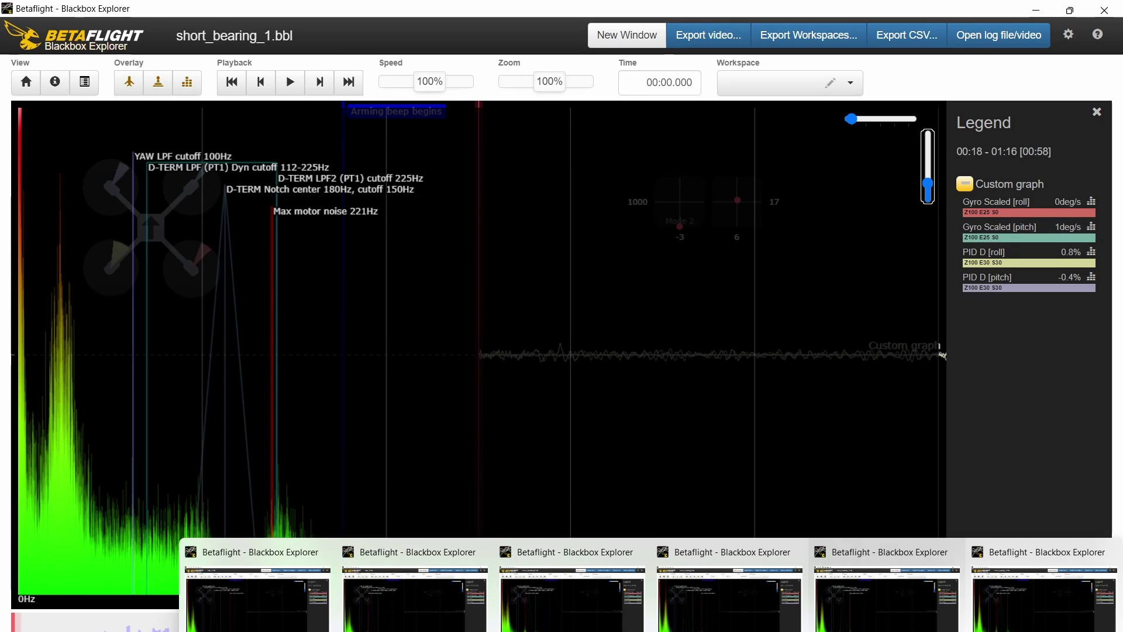
{"action": "left_click", "coordinate": [544, 620]}
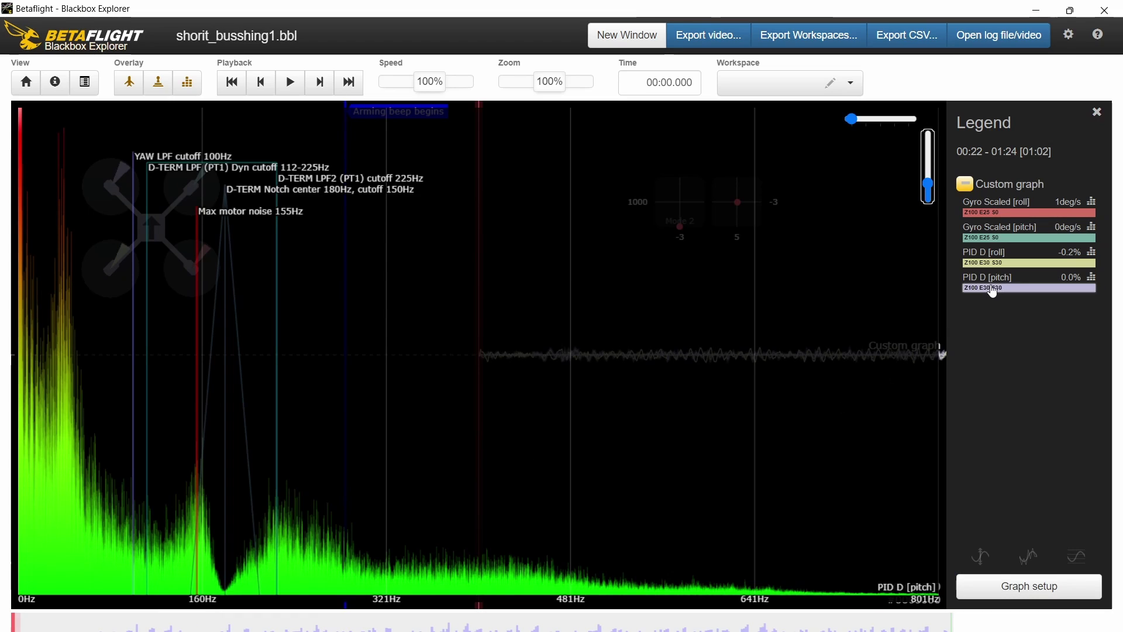
{"action": "mouse_move", "coordinate": [37, 421]}
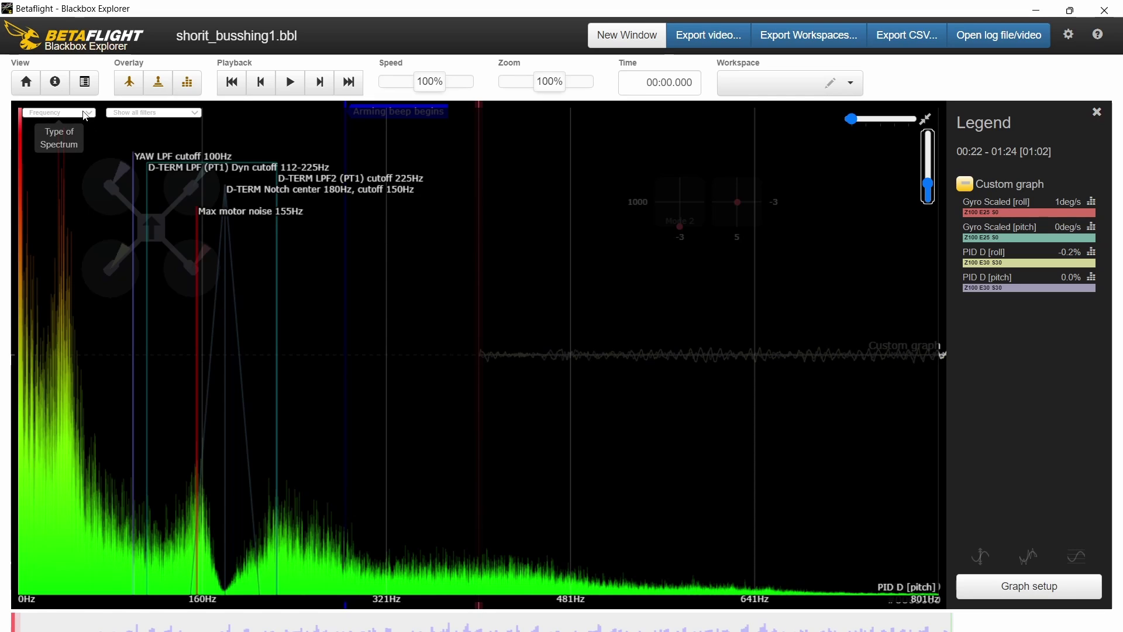
- Set the spectrum type of the nbd_1.bbl PID D [roll] analysis to Freq. vs Throttle
{"action": "mouse_move", "coordinate": [715, 630]}
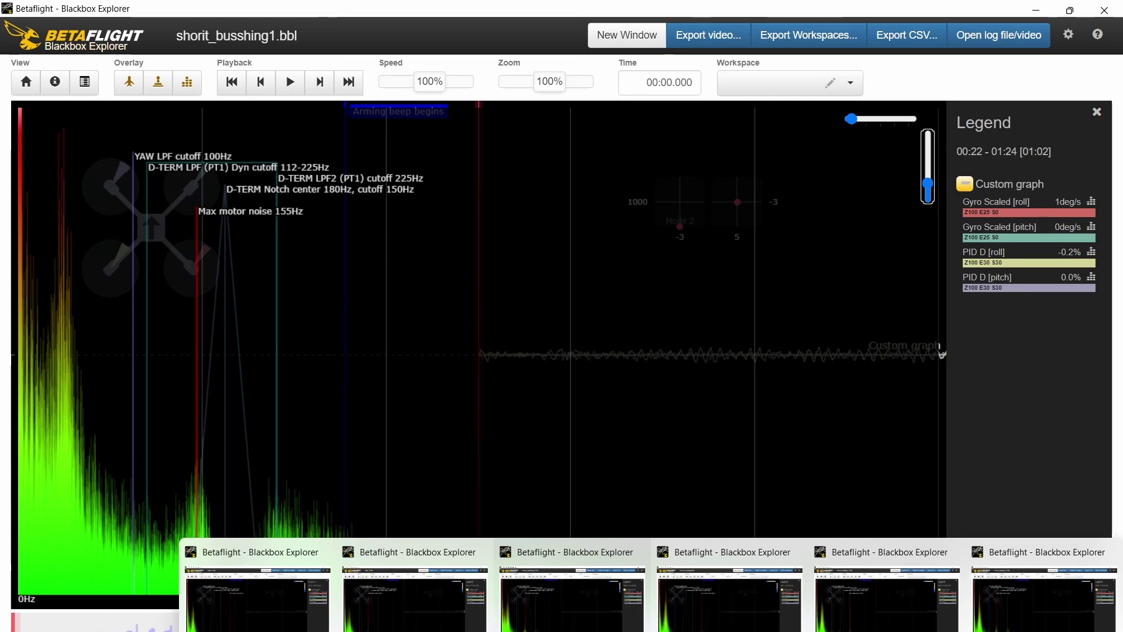
{"action": "left_click", "coordinate": [258, 591]}
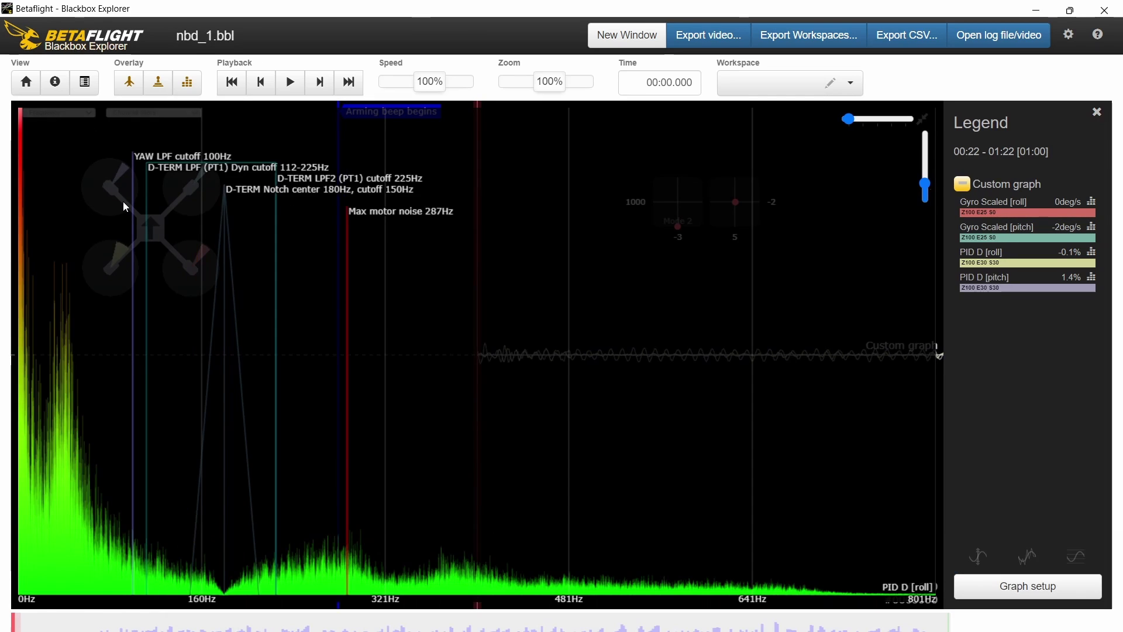
{"action": "left_click", "coordinate": [85, 113]}
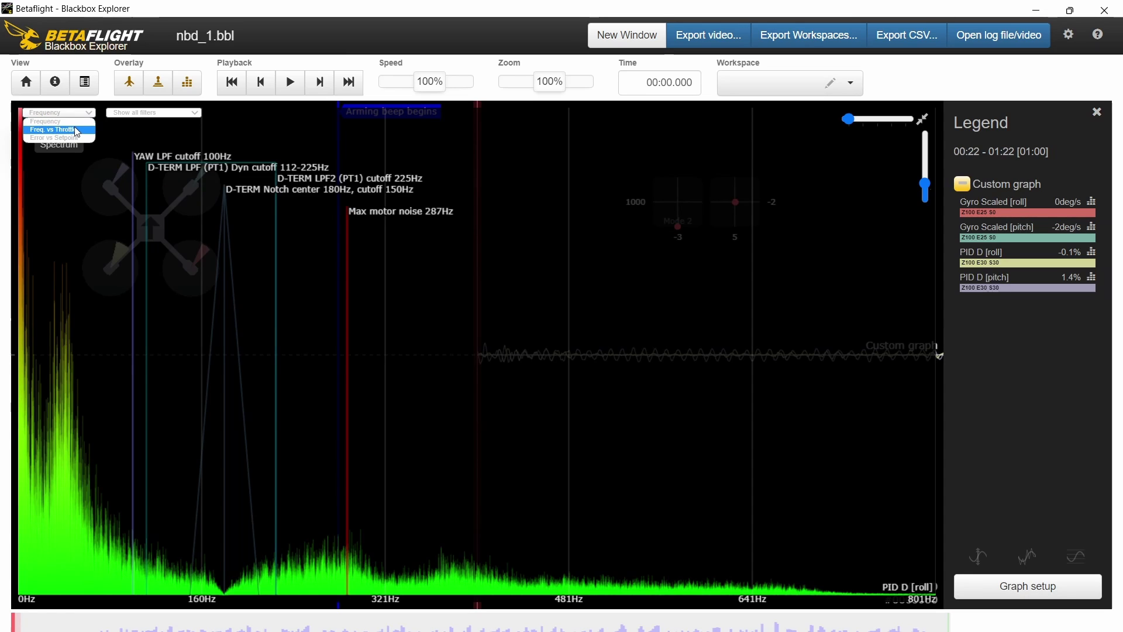
{"action": "left_click", "coordinate": [75, 126]}
{"action": "key", "text": "Down"}
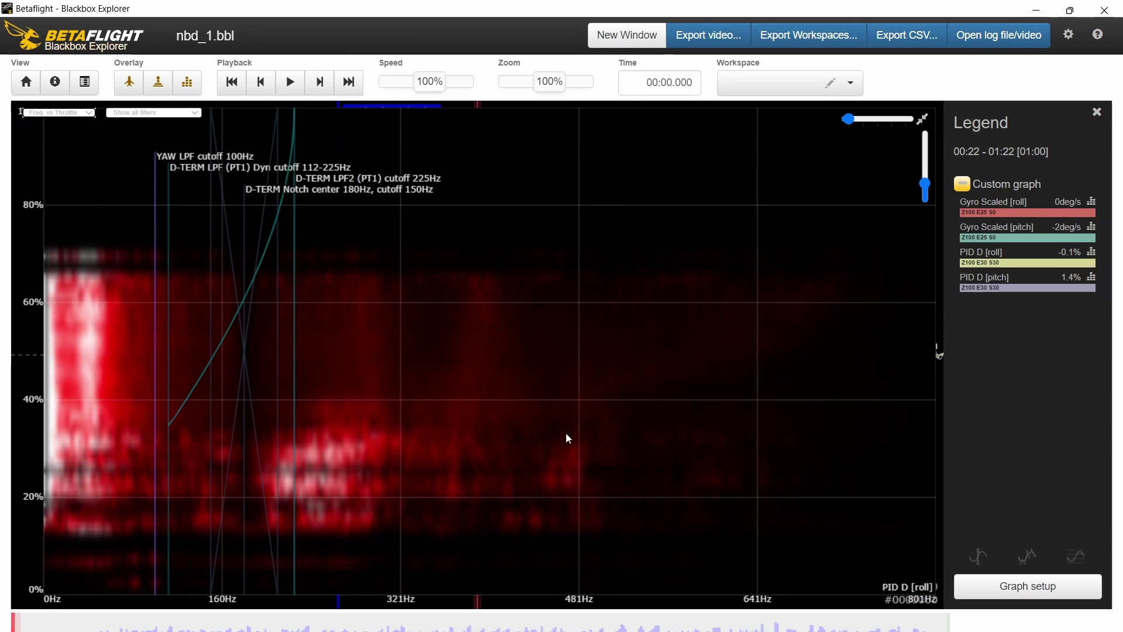
- Show the PID D [roll] spectrum of shorit_busshing1.bbl as Freq. vs Throttle and compare it with nbd_1.bbl
{"action": "mouse_move", "coordinate": [773, 630]}
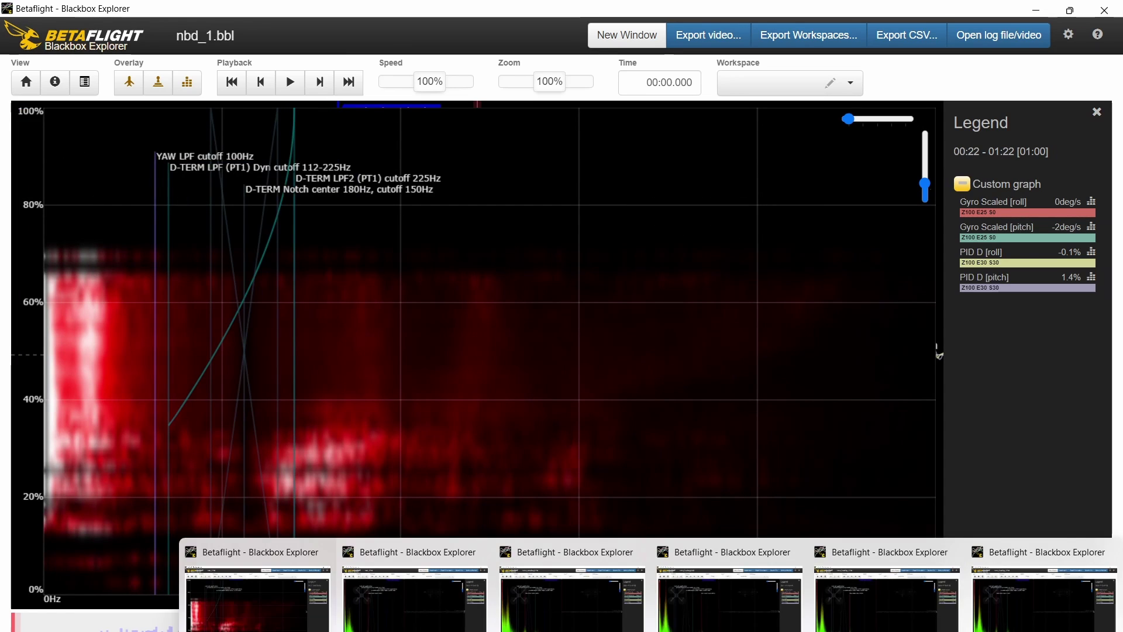
{"action": "left_click", "coordinate": [432, 626]}
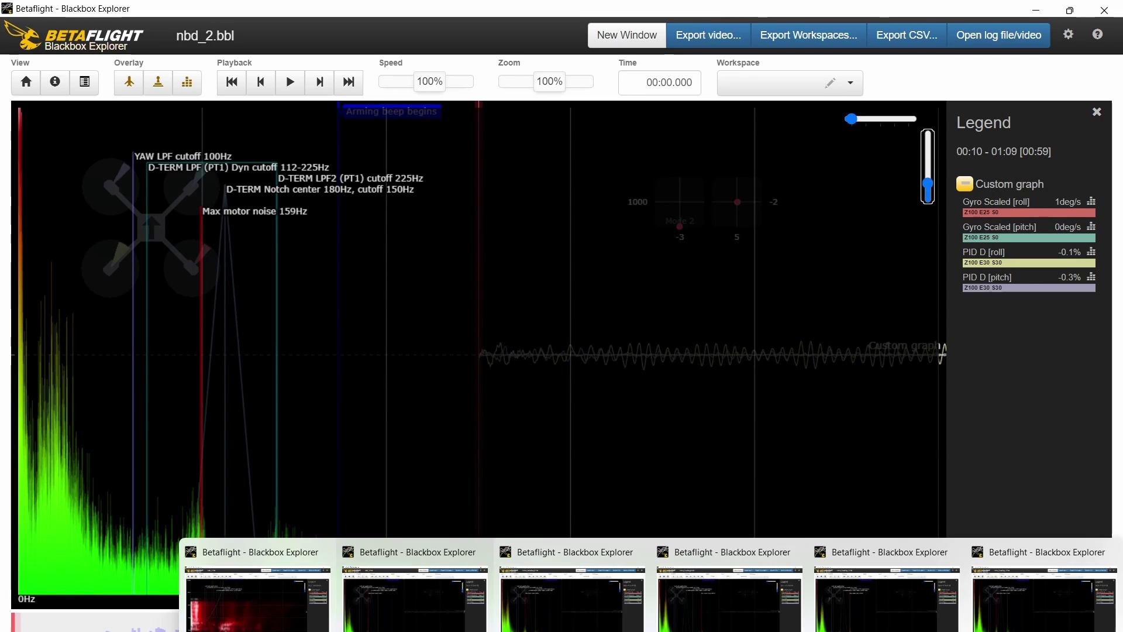
{"action": "left_click", "coordinate": [589, 623]}
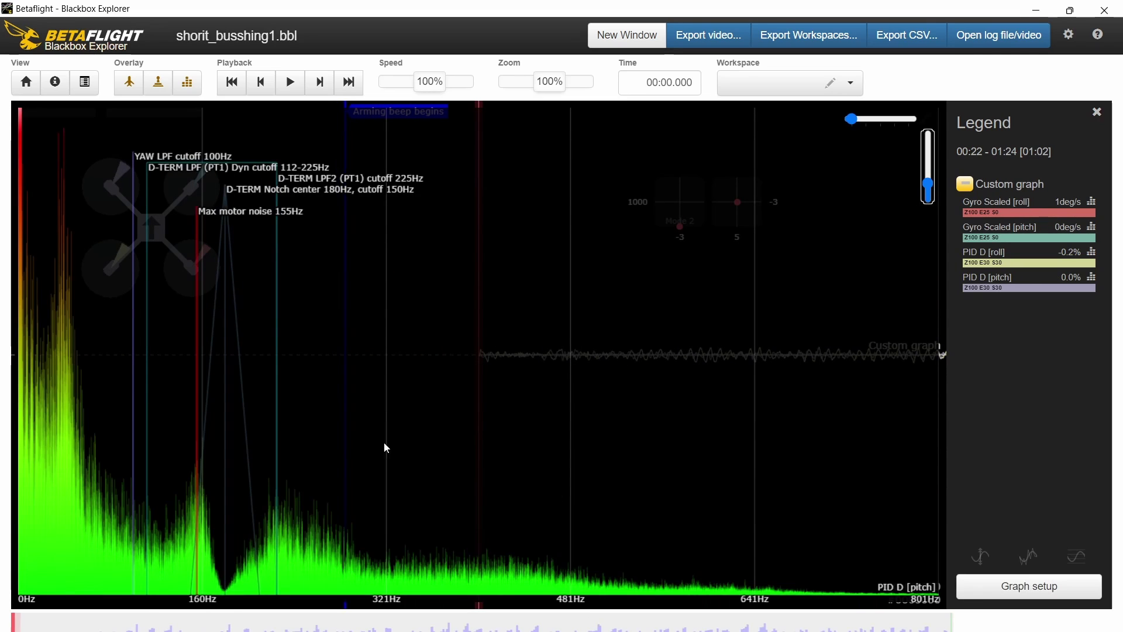
{"action": "left_click", "coordinate": [87, 113]}
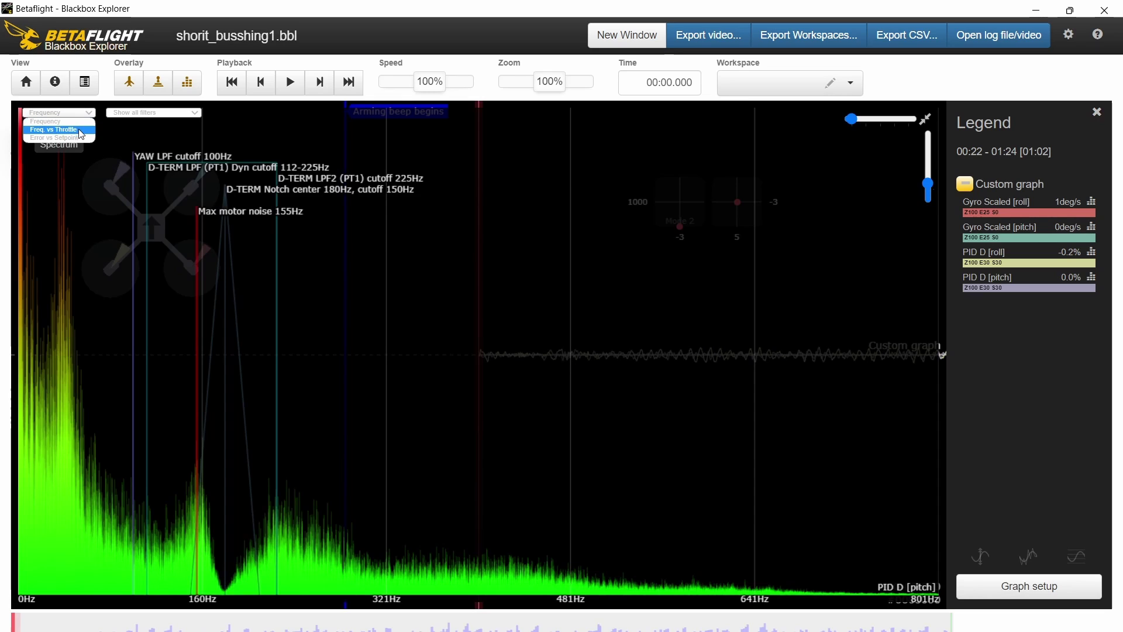
{"action": "left_click", "coordinate": [75, 128]}
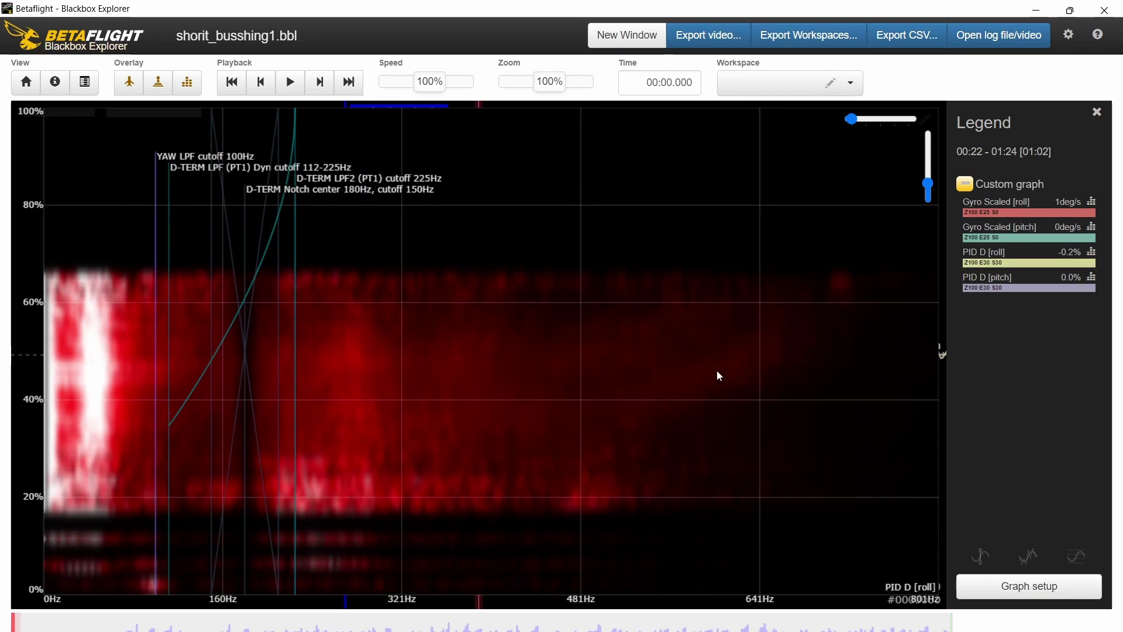
{"action": "mouse_move", "coordinate": [589, 628]}
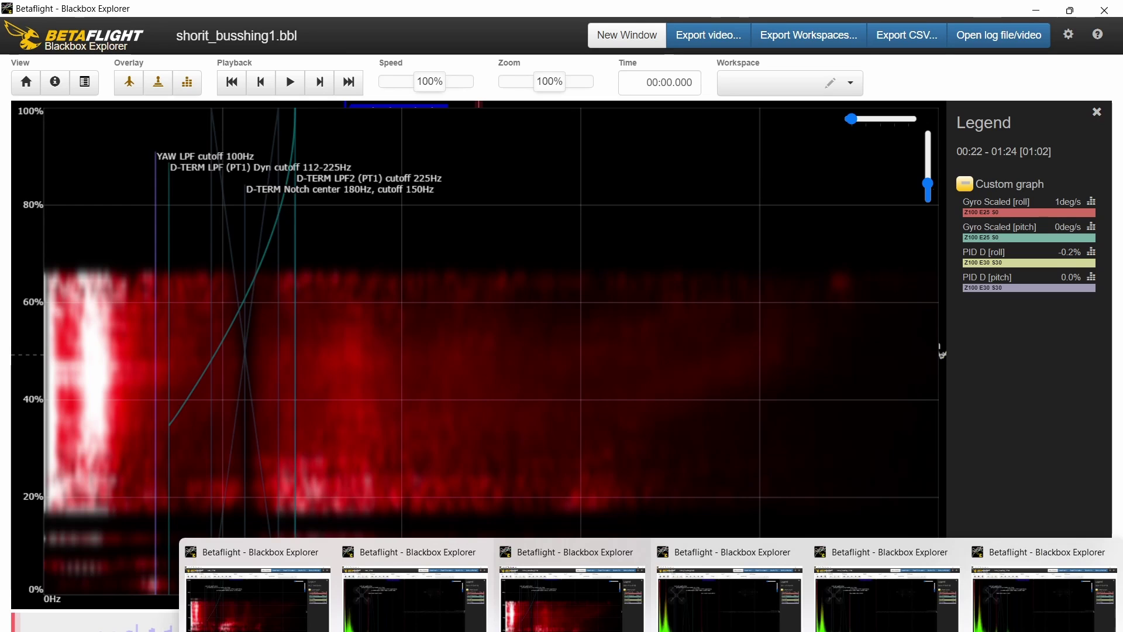
{"action": "left_click", "coordinate": [589, 602]}
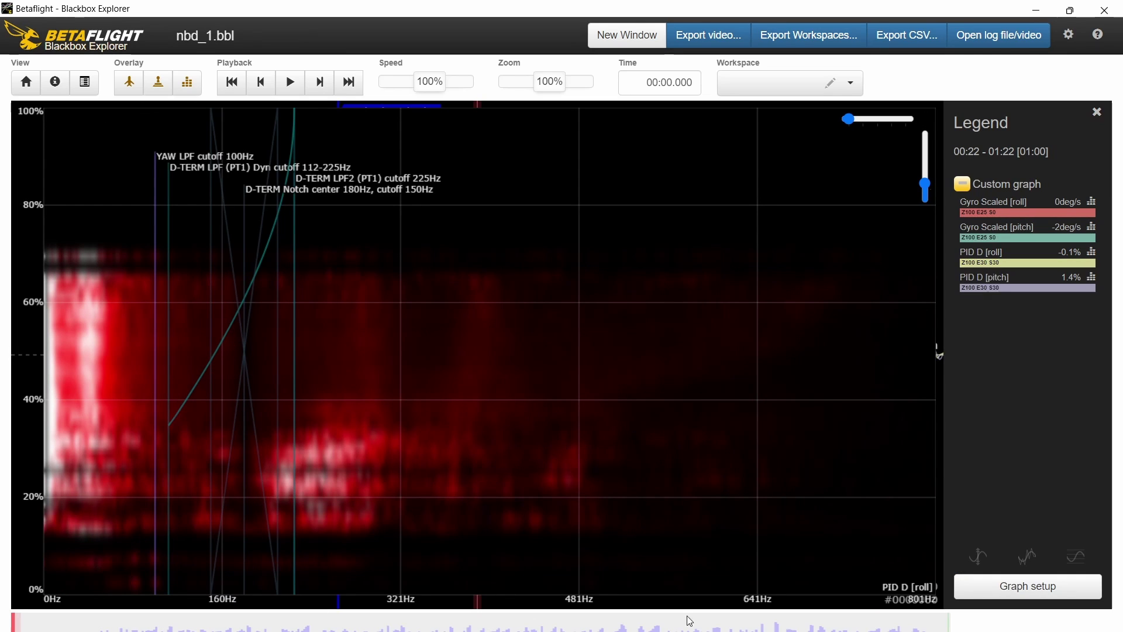
- Switch short_bearing_1.bbl to the PID D [roll] spectrum and display it as Freq. vs Throttle
{"action": "left_click", "coordinate": [908, 614]}
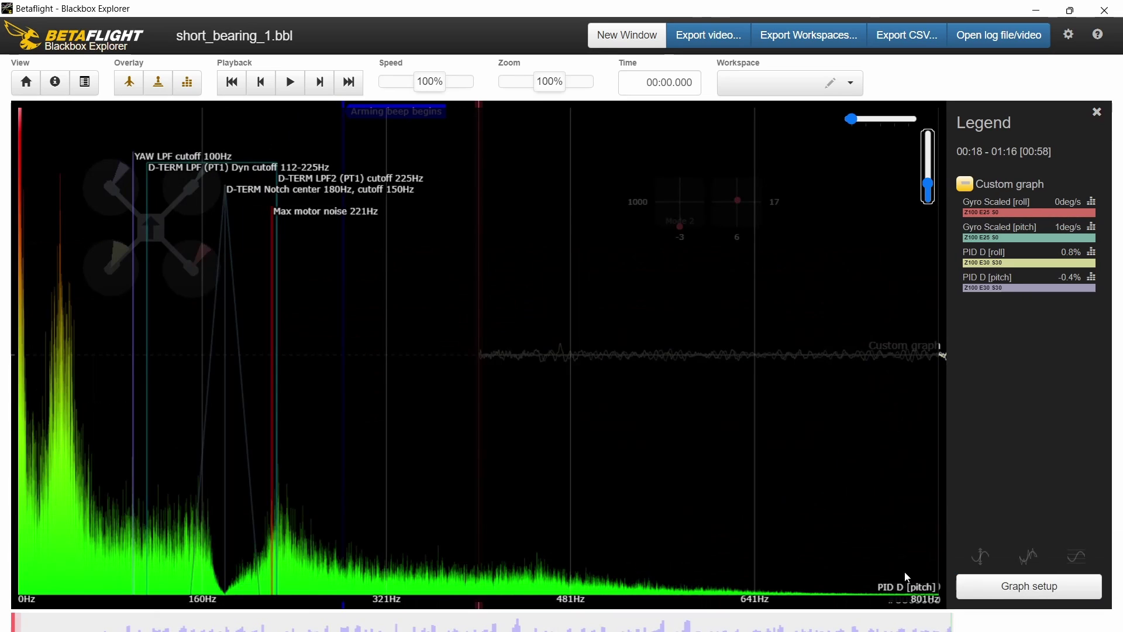
{"action": "left_click", "coordinate": [1010, 264]}
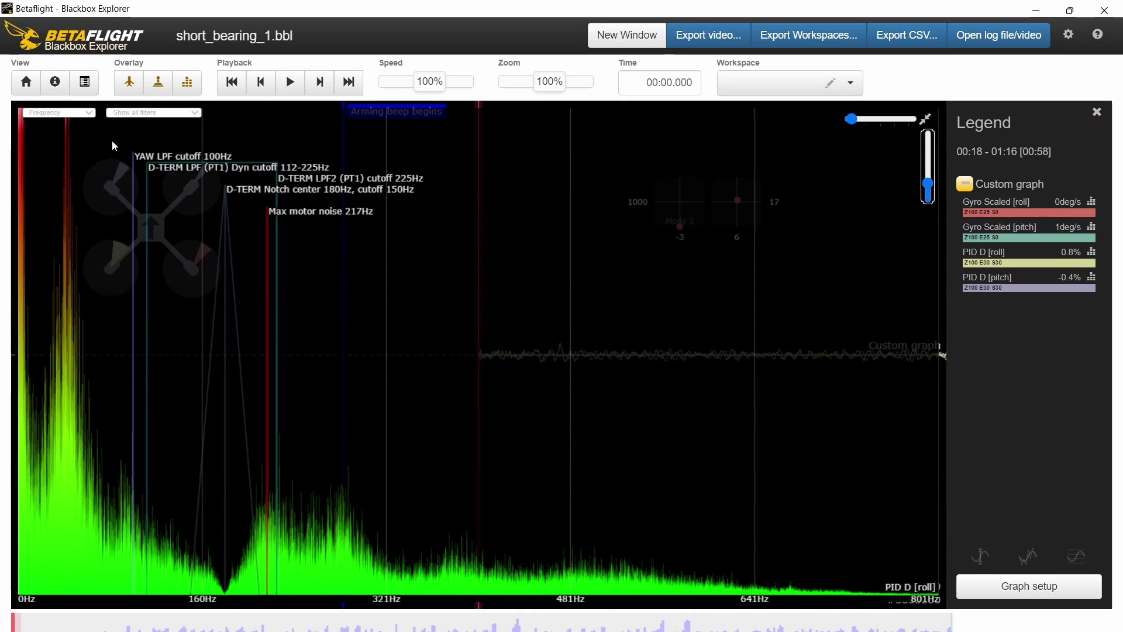
{"action": "left_click", "coordinate": [85, 113]}
{"action": "left_click", "coordinate": [73, 125]}
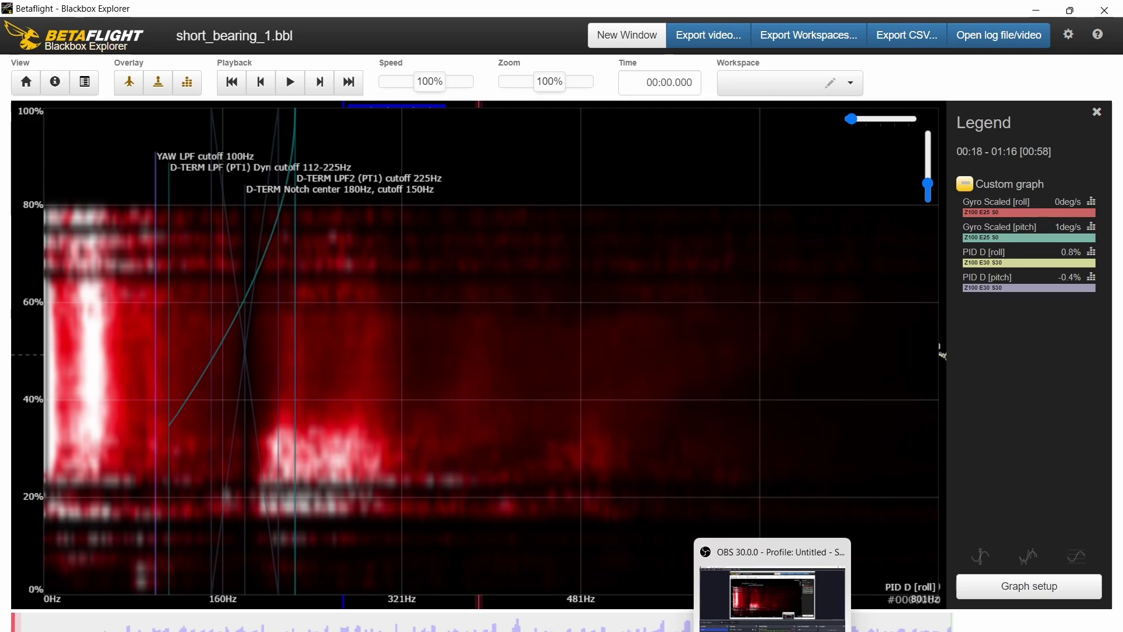
- Compare the PID D [roll] Freq. vs Throttle heatmap of short_bearing_1.bbl with nbd_1.bbl
{"action": "mouse_move", "coordinate": [807, 631]}
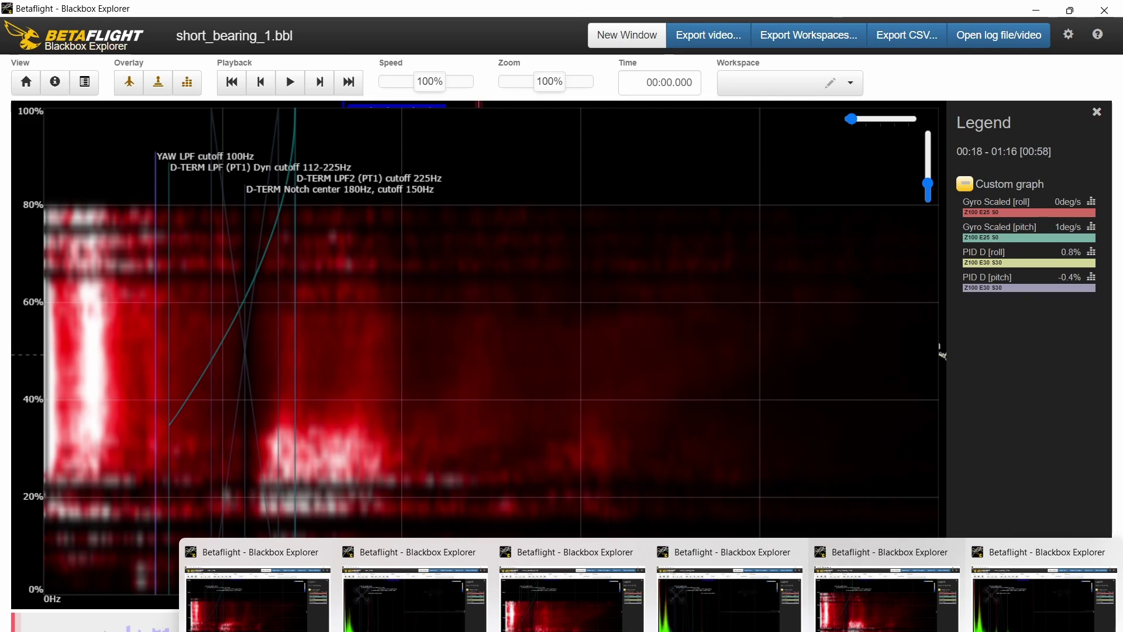
{"action": "mouse_move", "coordinate": [246, 626]}
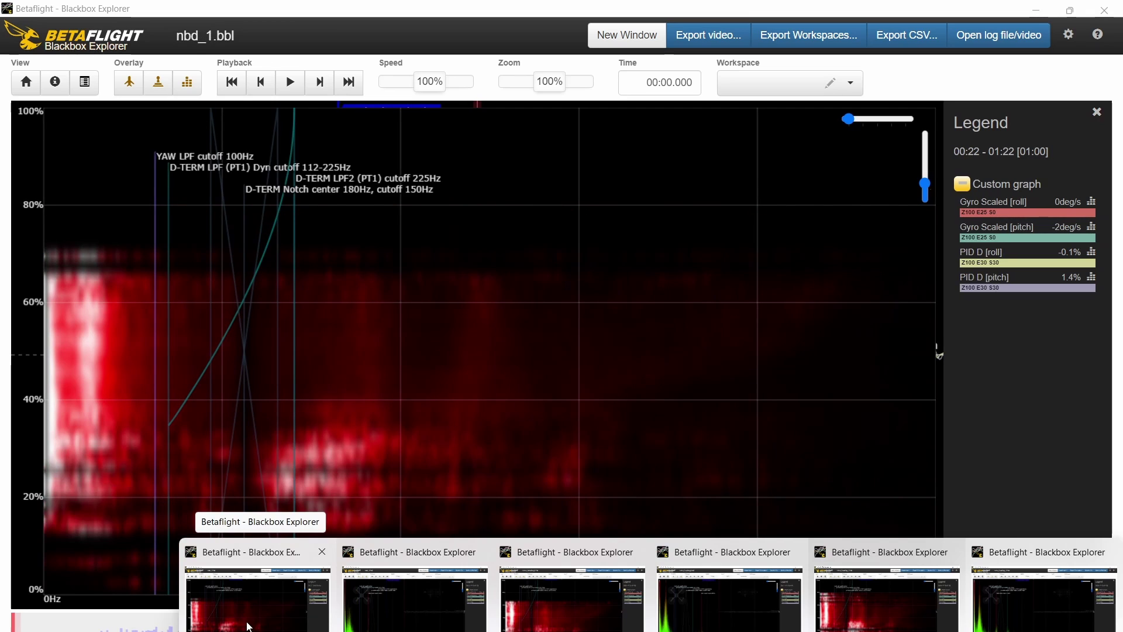
{"action": "left_click", "coordinate": [247, 626]}
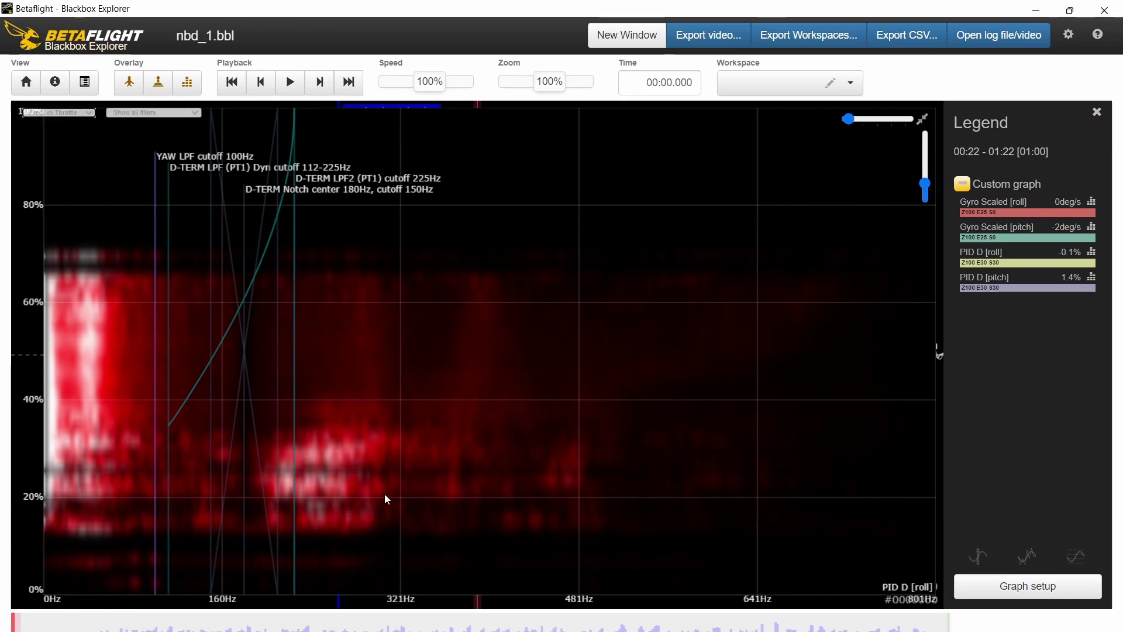
- Alternate between the nbd_1.bbl and short_bearing_1.bbl log windows to compare their PID D [roll] throttle heatmaps again
{"action": "mouse_move", "coordinate": [649, 629]}
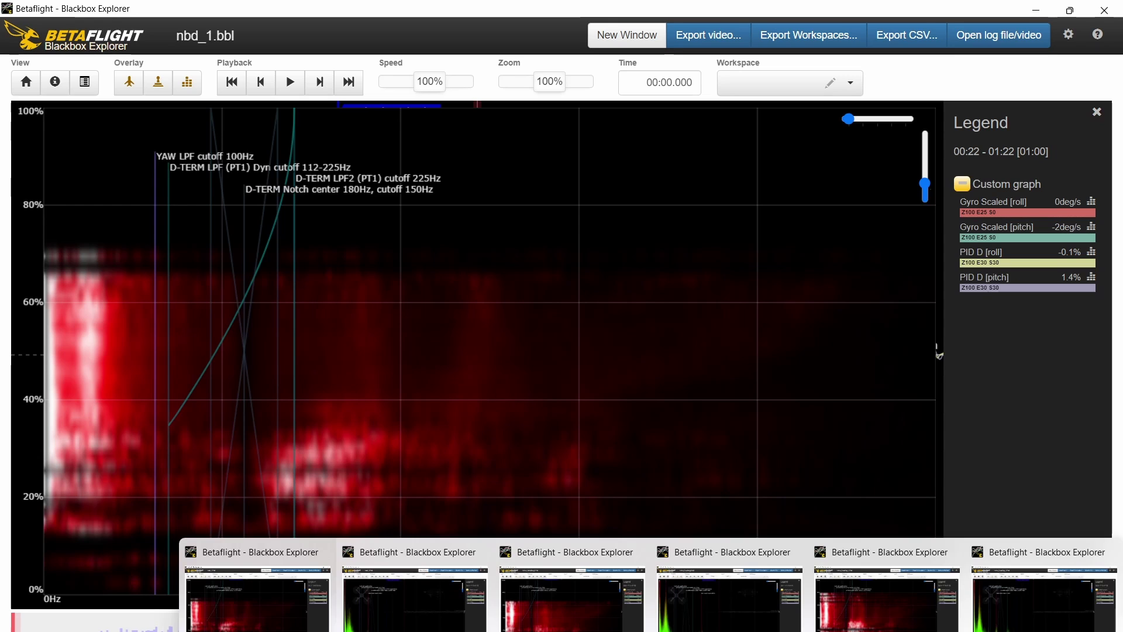
{"action": "left_click", "coordinate": [887, 597]}
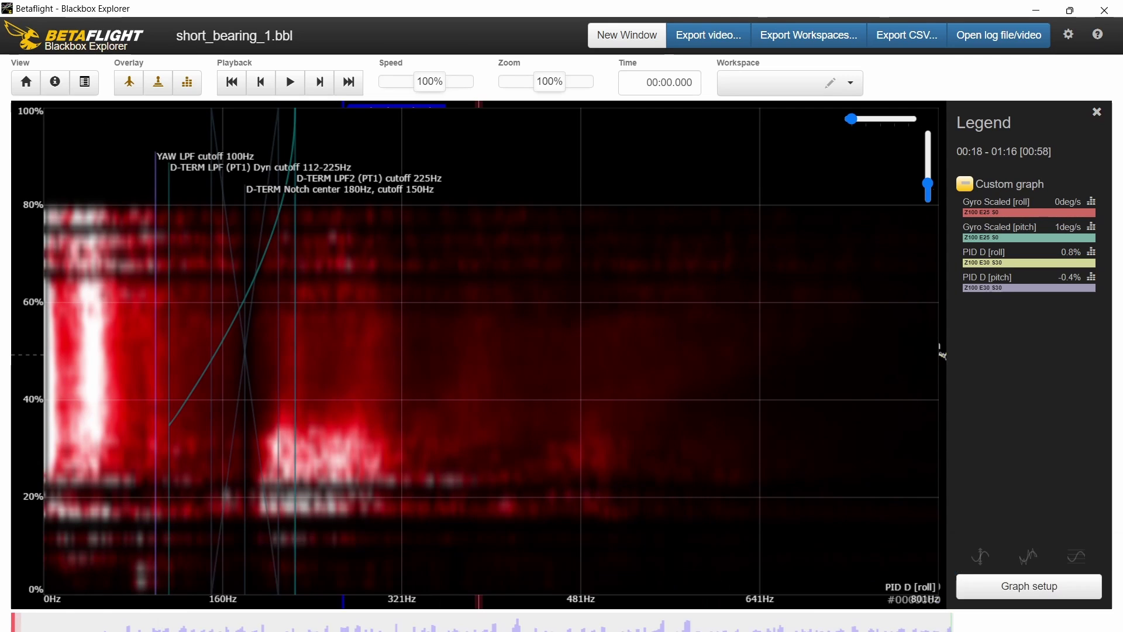
{"action": "mouse_move", "coordinate": [649, 629]}
{"action": "left_click", "coordinate": [270, 615]}
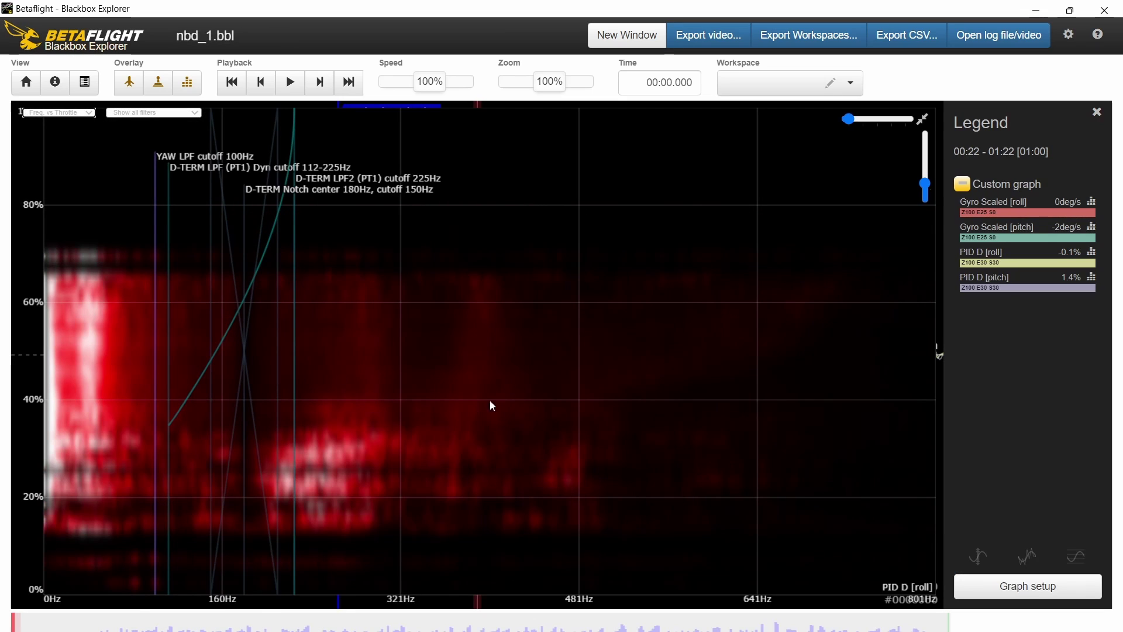
{"action": "mouse_move", "coordinate": [648, 629]}
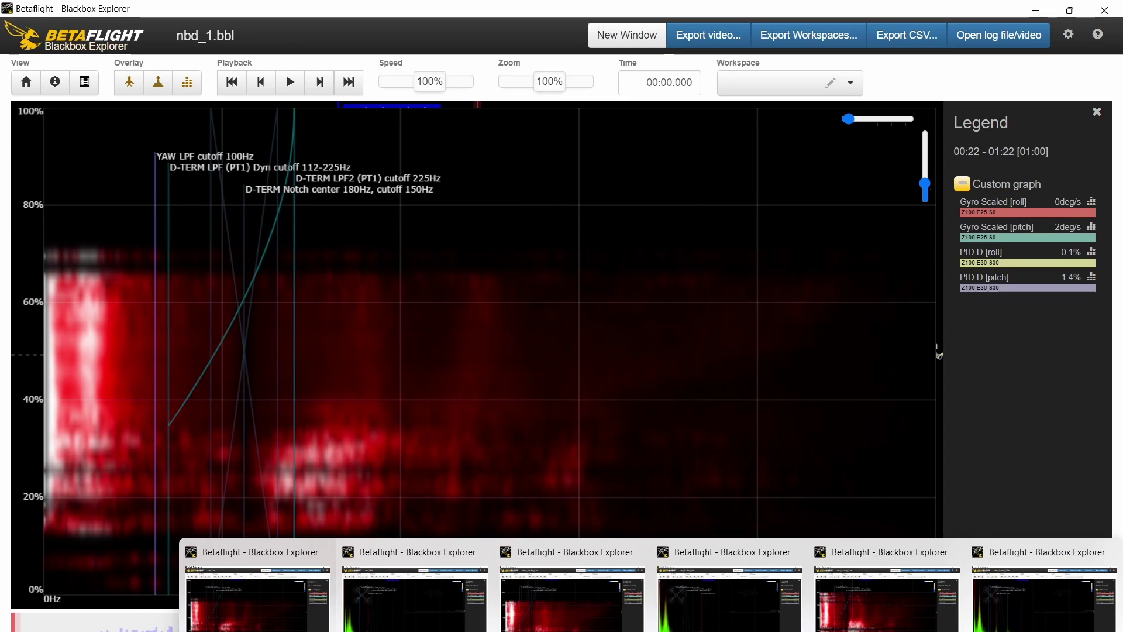
{"action": "left_click", "coordinate": [896, 611]}
{"action": "mouse_move", "coordinate": [648, 629]}
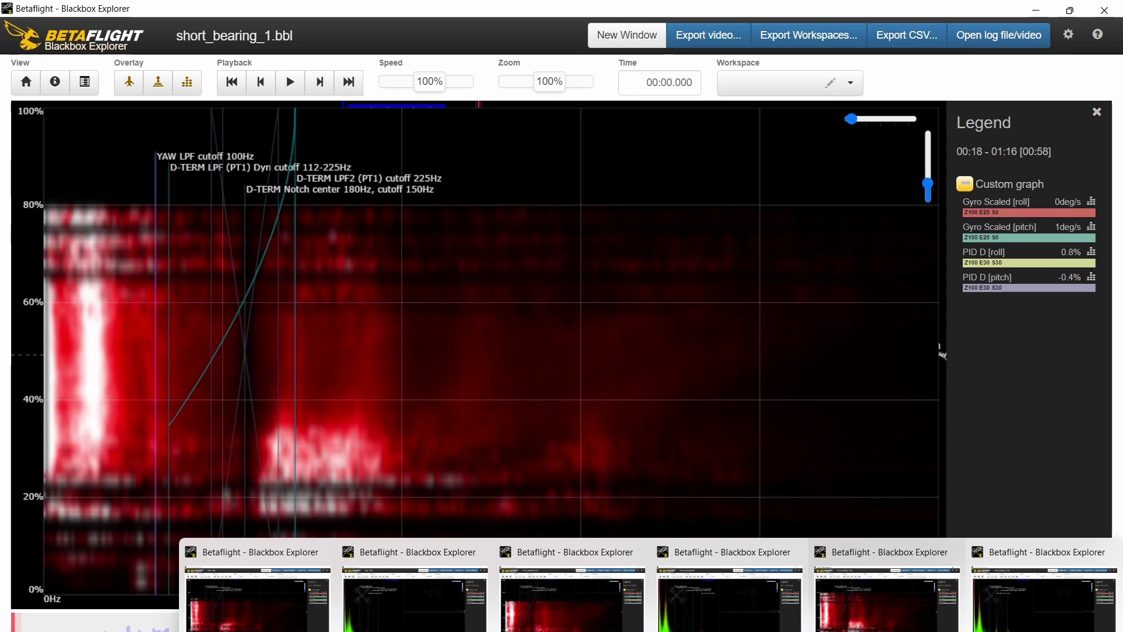
{"action": "mouse_move", "coordinate": [285, 616]}
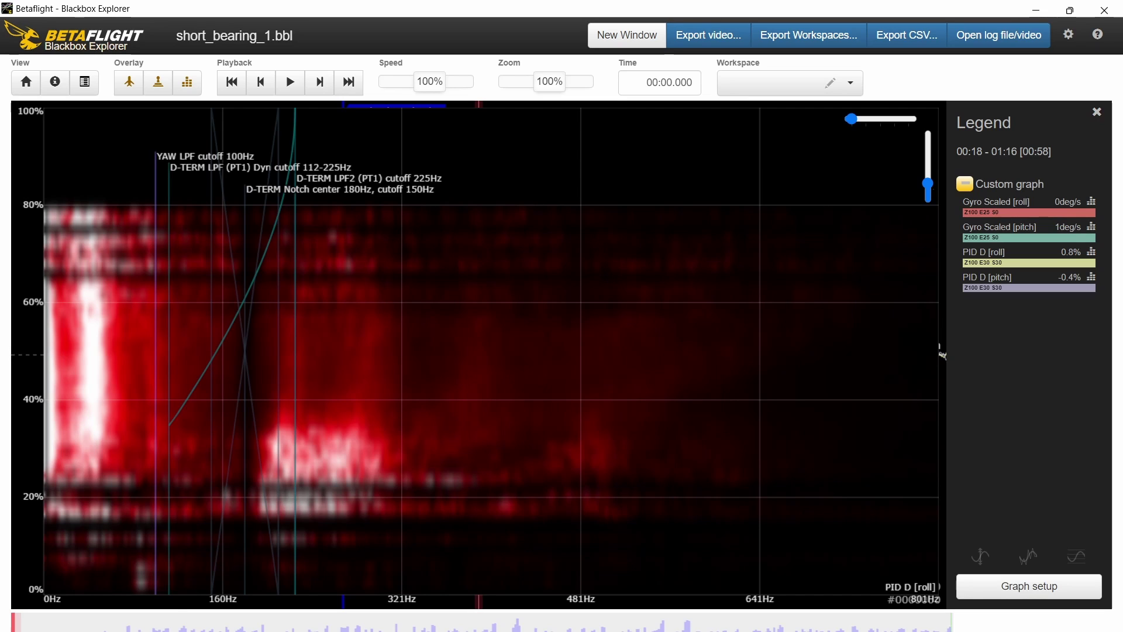
- Return to nbd_1.bbl and set its PID D [roll] spectrum type to Frequency
{"action": "left_click", "coordinate": [278, 612]}
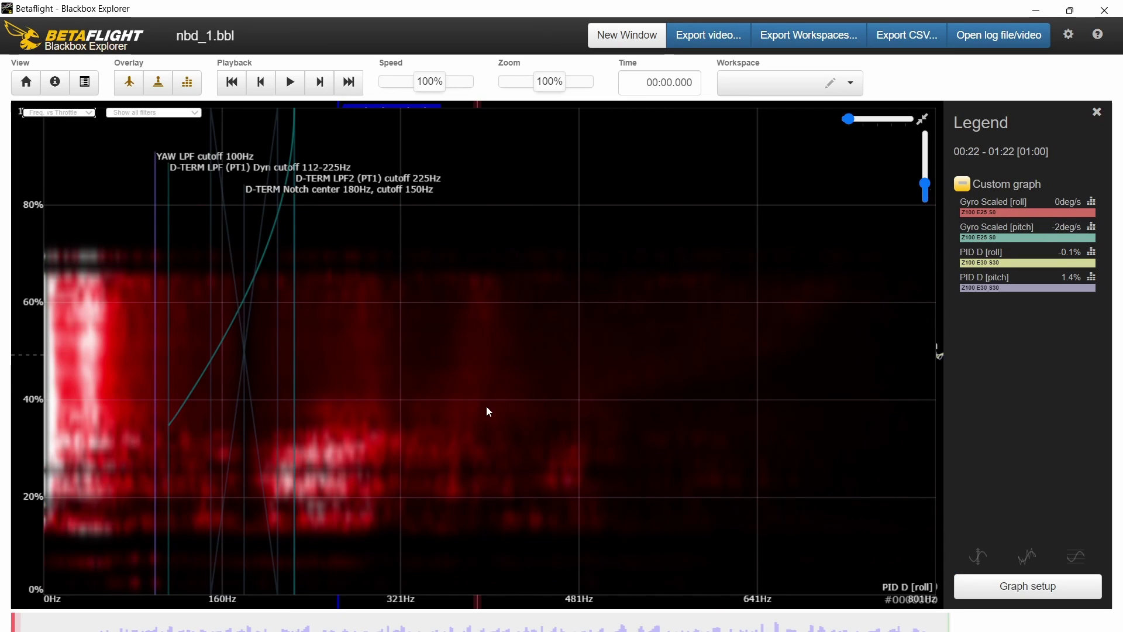
{"action": "left_click", "coordinate": [90, 113]}
{"action": "left_click", "coordinate": [59, 129]}
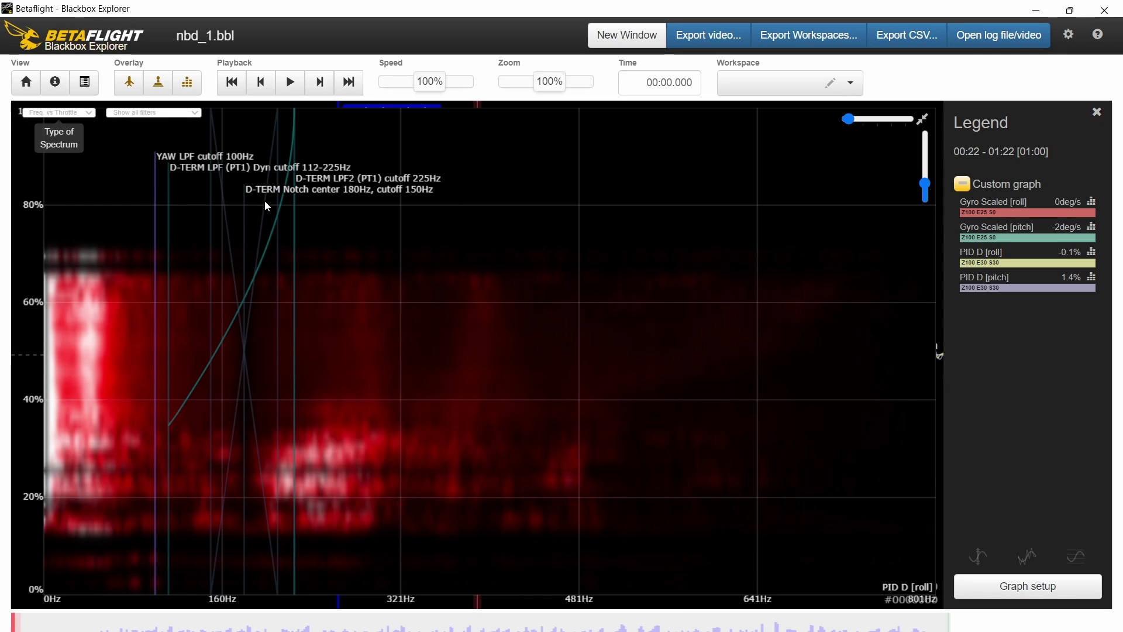
{"action": "key", "text": "Up"}
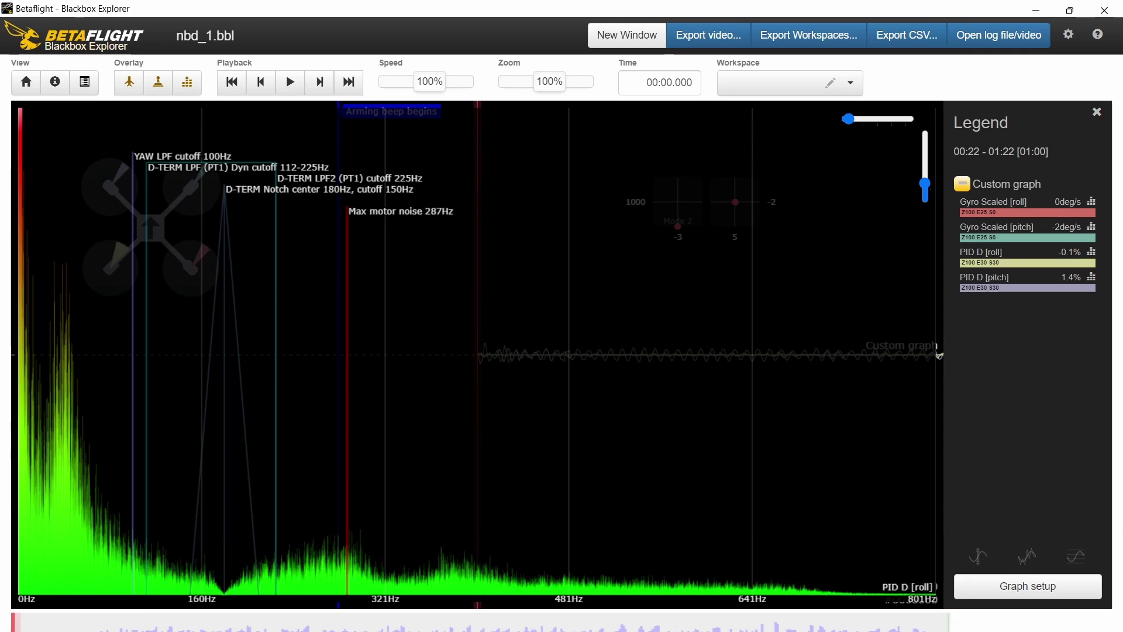
- Compare the PID D [roll] Frequency spectrum of nbd_1.bbl with the PID D [pitch] spectrum of short_bearing_2.bbl
{"action": "mouse_move", "coordinate": [531, 609]}
{"action": "mouse_move", "coordinate": [590, 609]}
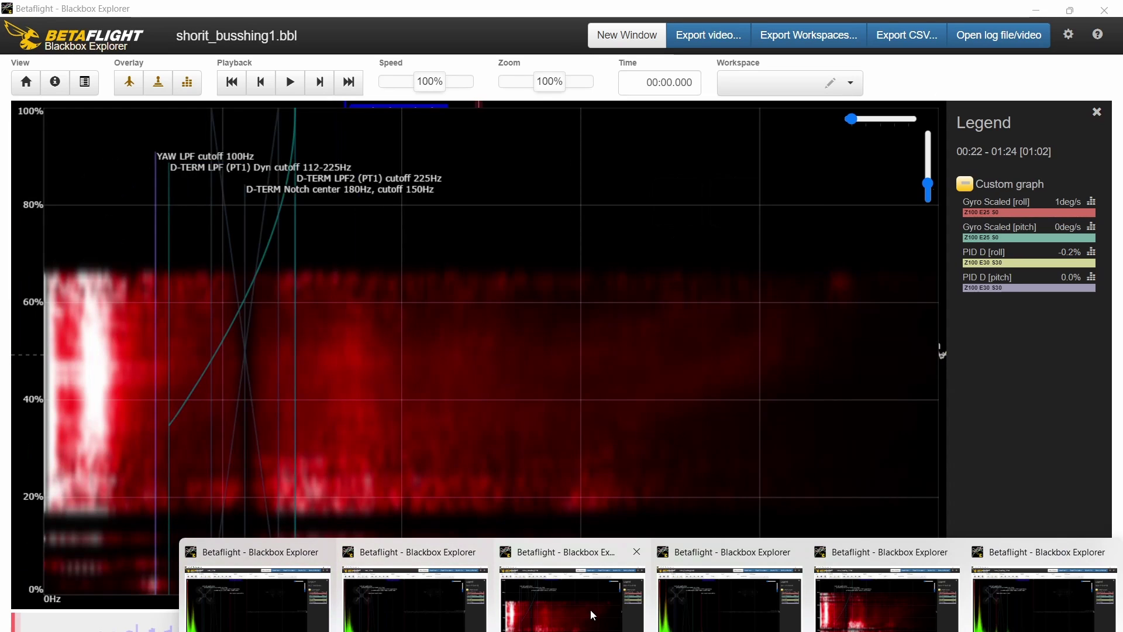
{"action": "mouse_move", "coordinate": [726, 603]}
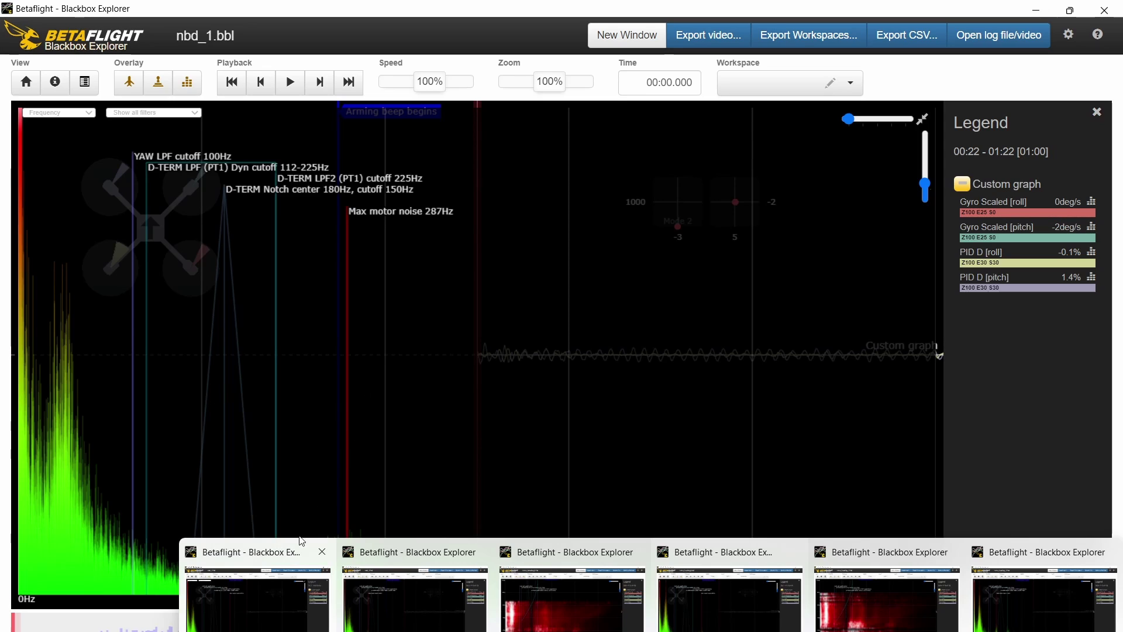
{"action": "left_click", "coordinate": [279, 615]}
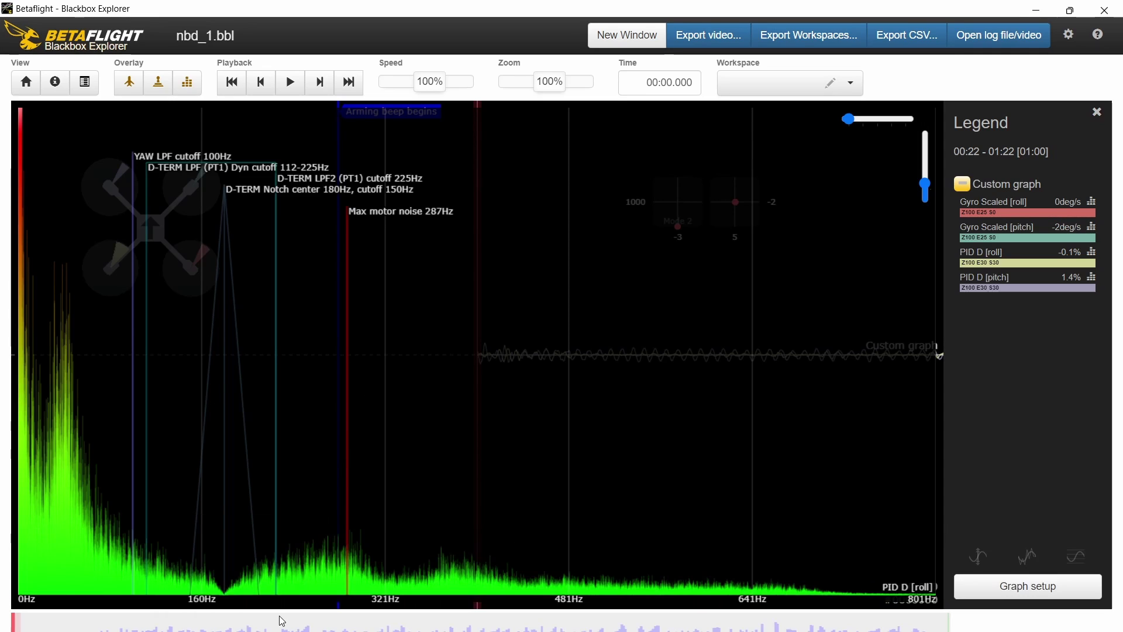
{"action": "mouse_move", "coordinate": [781, 631]}
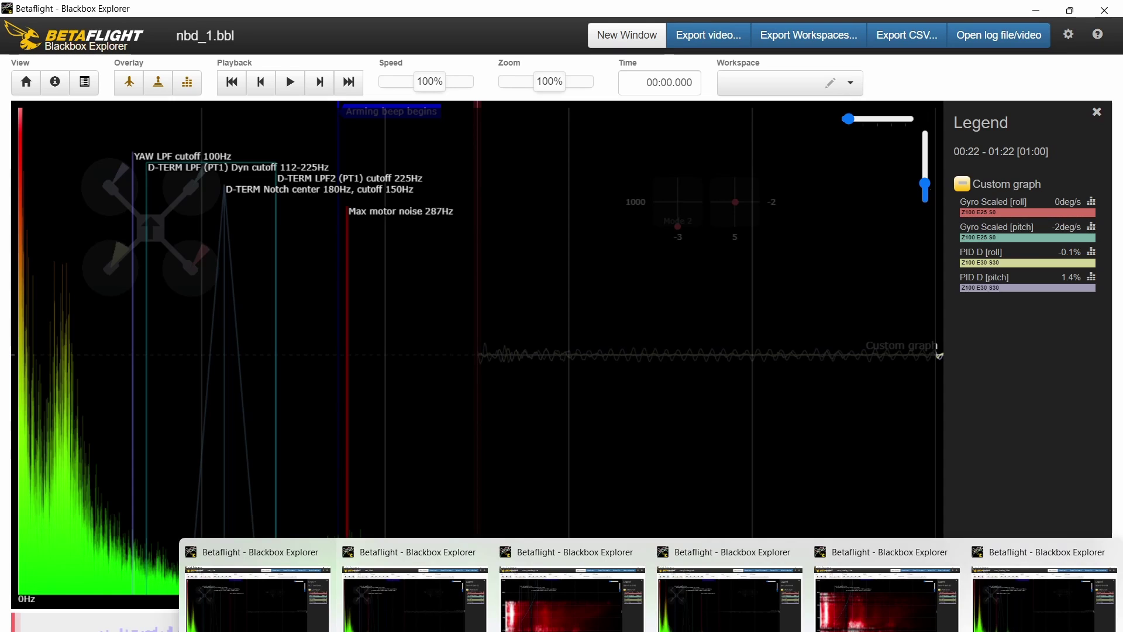
{"action": "left_click", "coordinate": [1044, 585]}
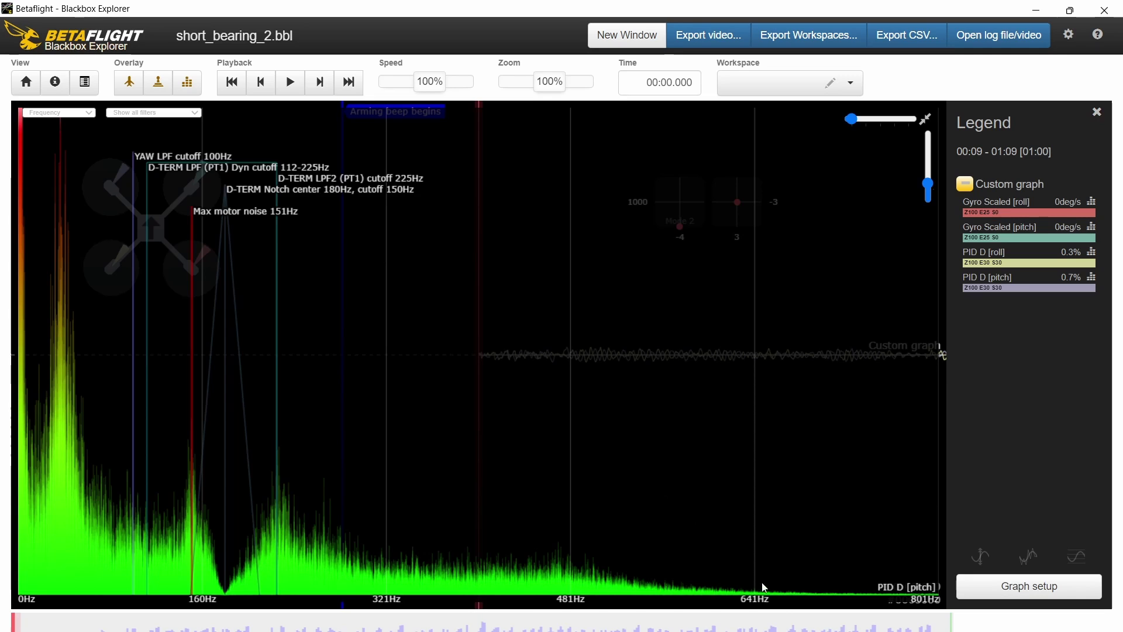
- Switch to shorit_busshing1.bbl and set its PID D [roll] spectrum type to Frequency
{"action": "mouse_move", "coordinate": [648, 628]}
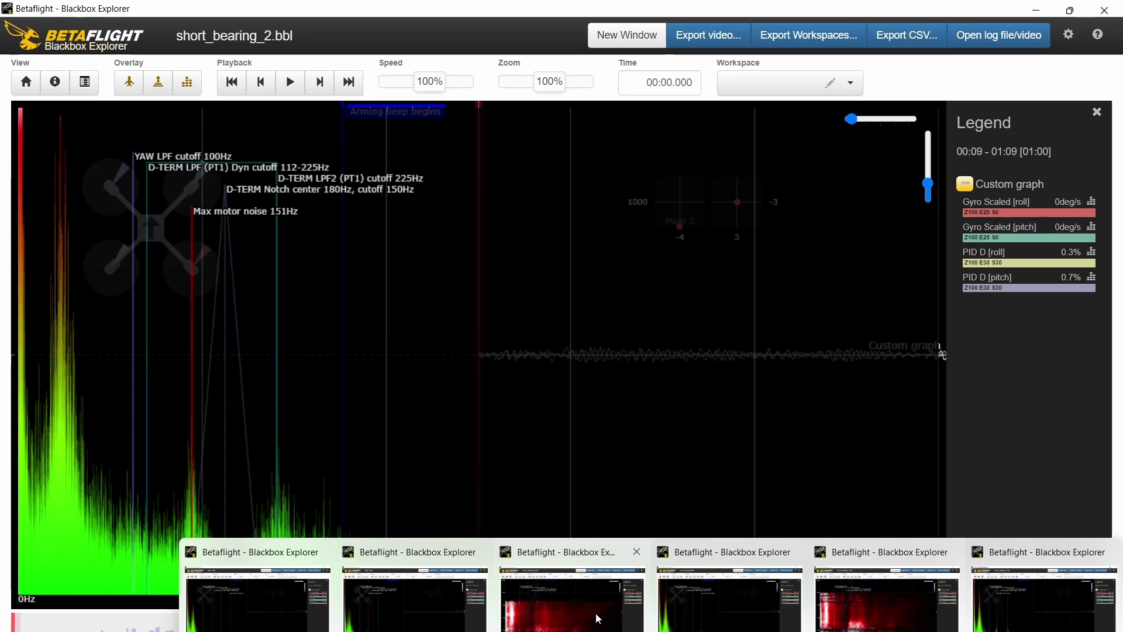
{"action": "left_click", "coordinate": [594, 612]}
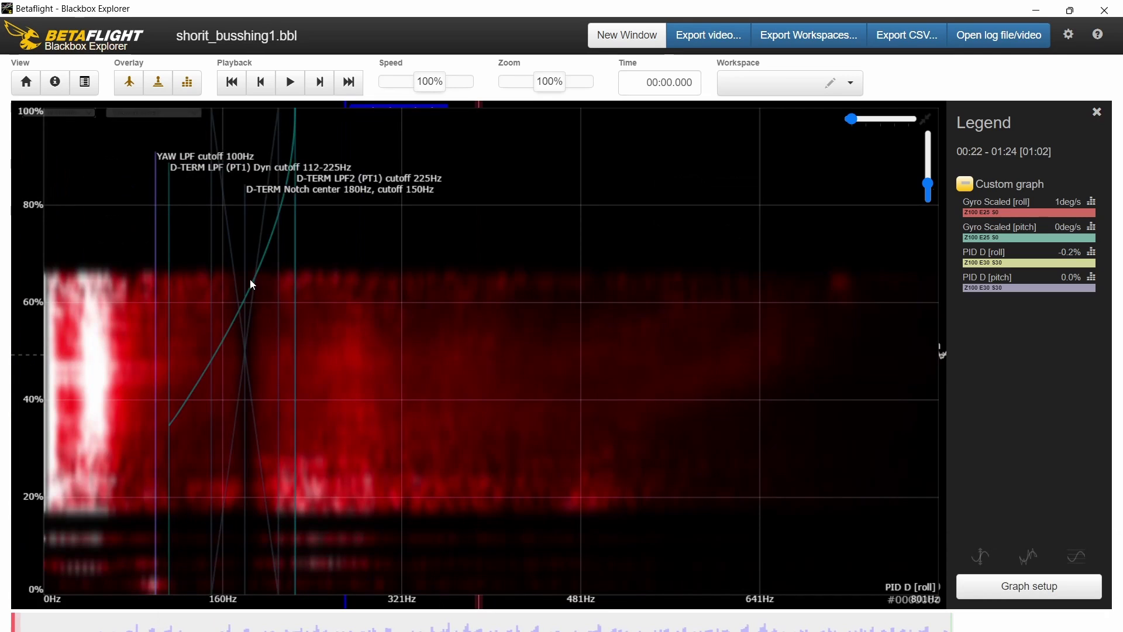
{"action": "left_click", "coordinate": [86, 113]}
{"action": "left_click", "coordinate": [84, 122]}
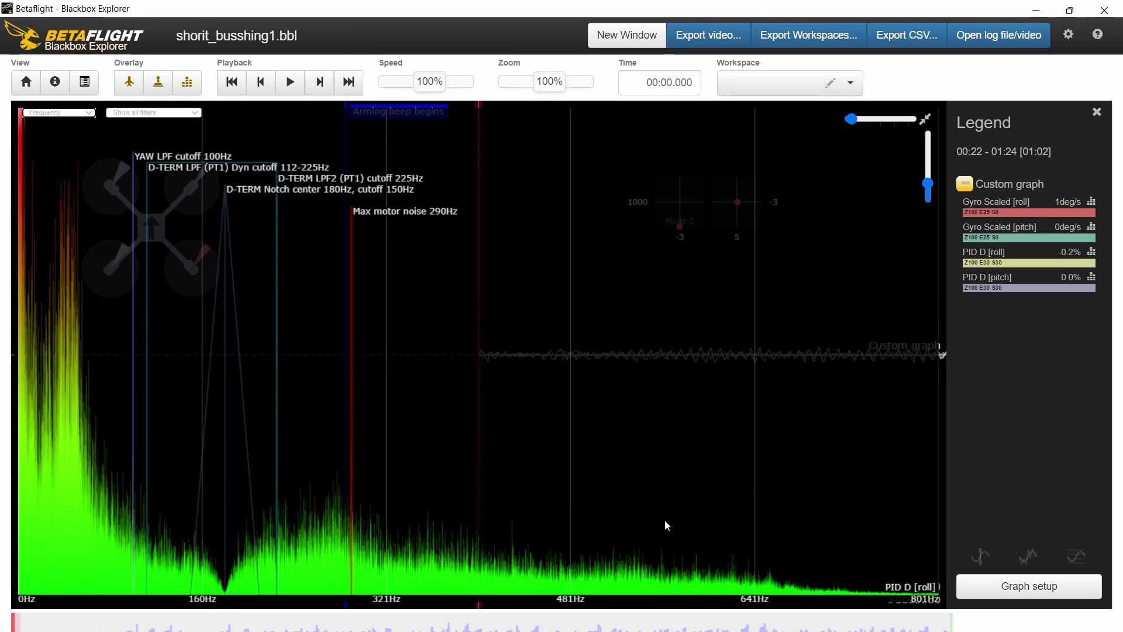
- Compare the PID D [roll] Frequency spectra of shorit_busshing1.bbl and nbd_1.bbl by alternating between their windows
{"action": "mouse_move", "coordinate": [495, 620]}
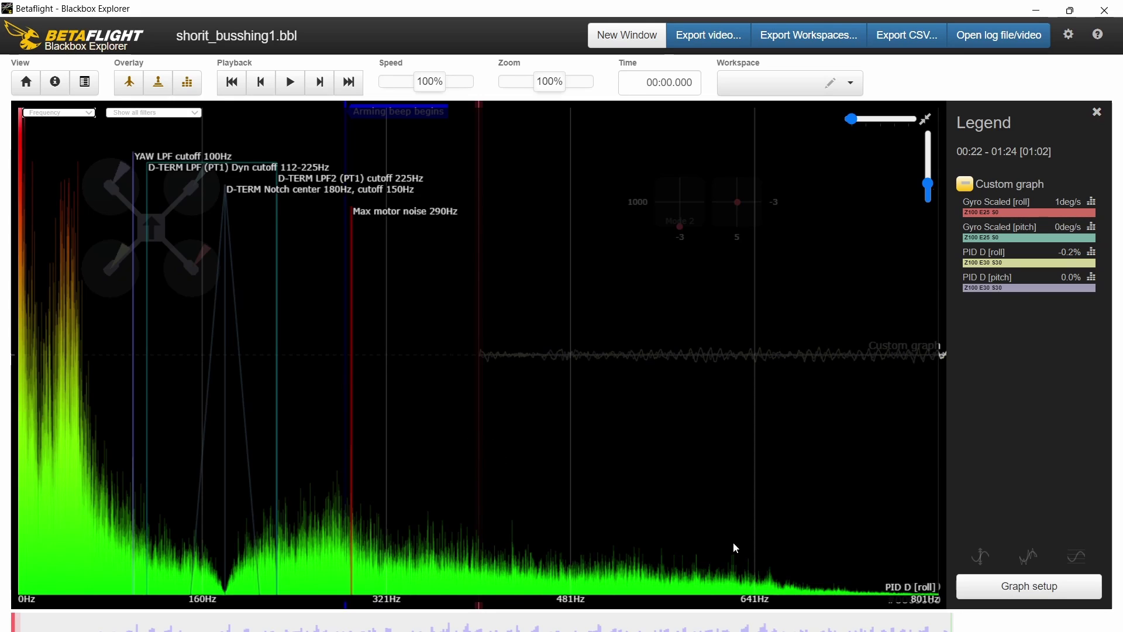
{"action": "mouse_move", "coordinate": [643, 630]}
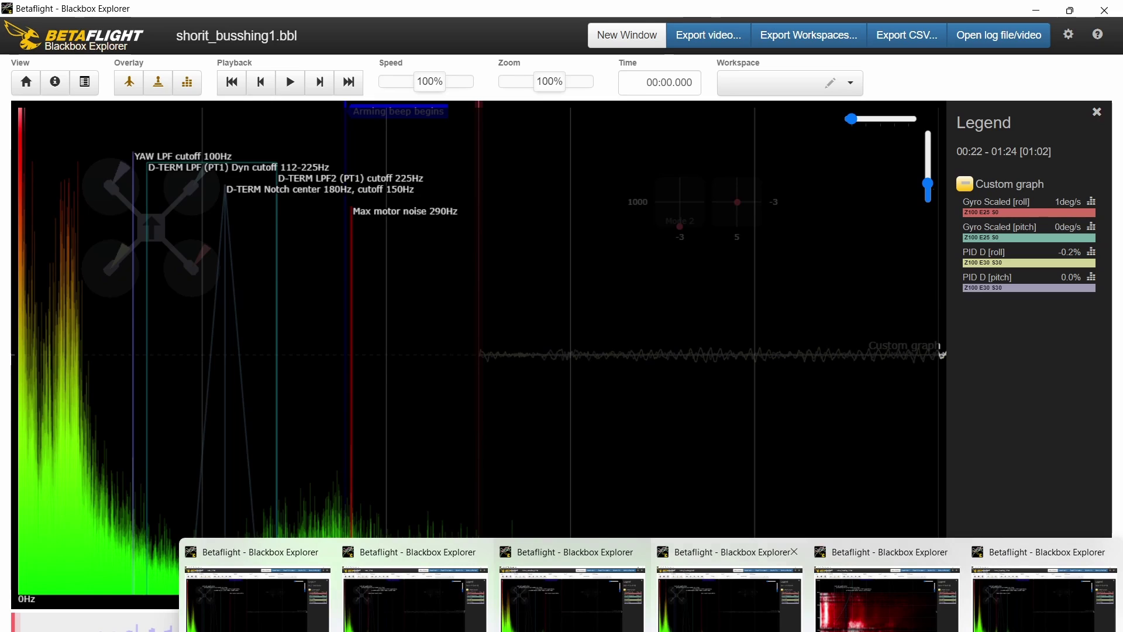
{"action": "left_click", "coordinate": [301, 617]}
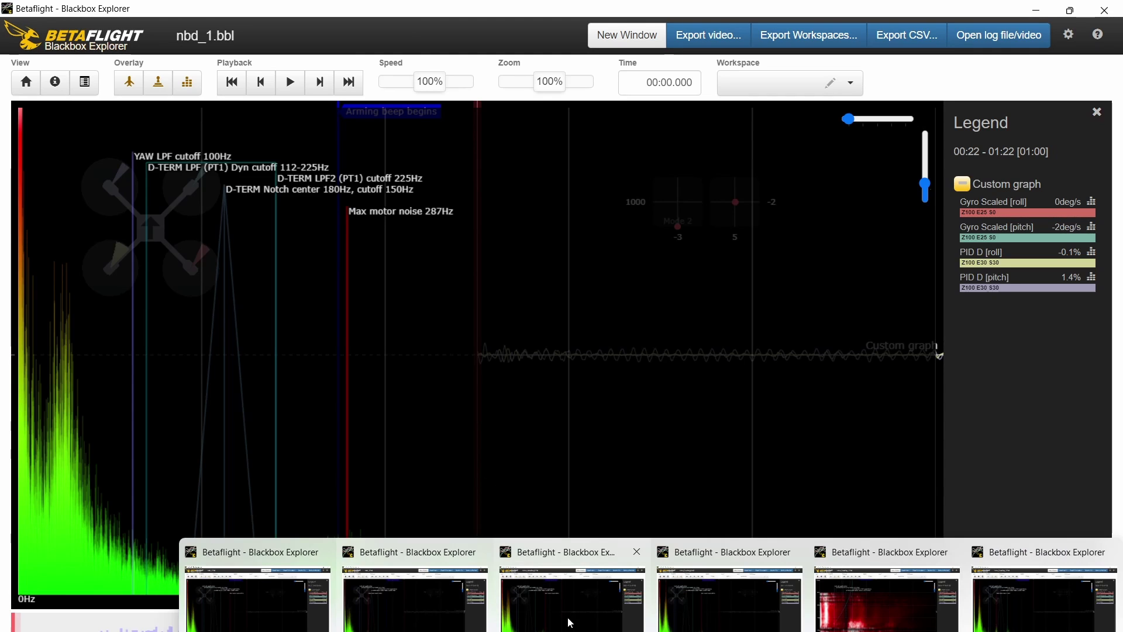
{"action": "left_click", "coordinate": [567, 617]}
{"action": "mouse_move", "coordinate": [668, 631]}
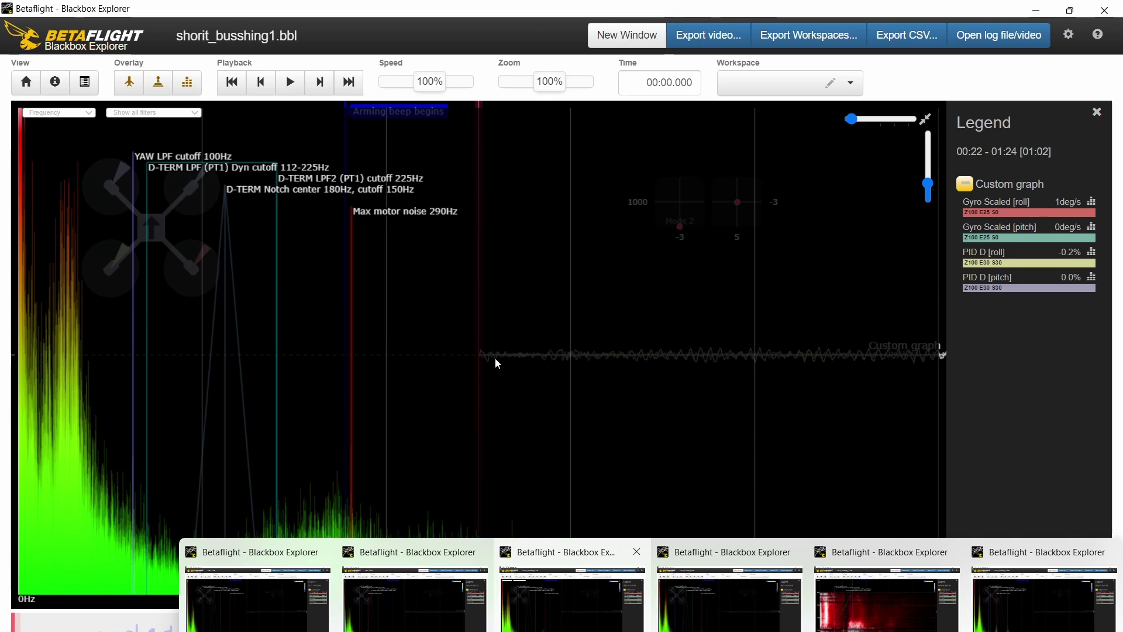
{"action": "left_click", "coordinate": [244, 596]}
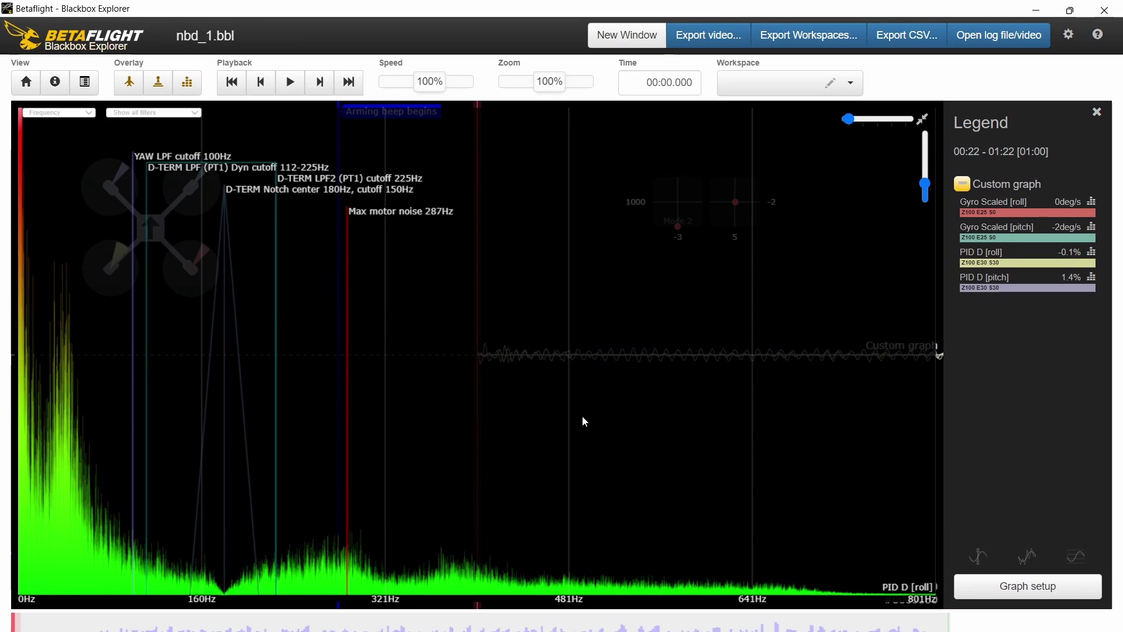